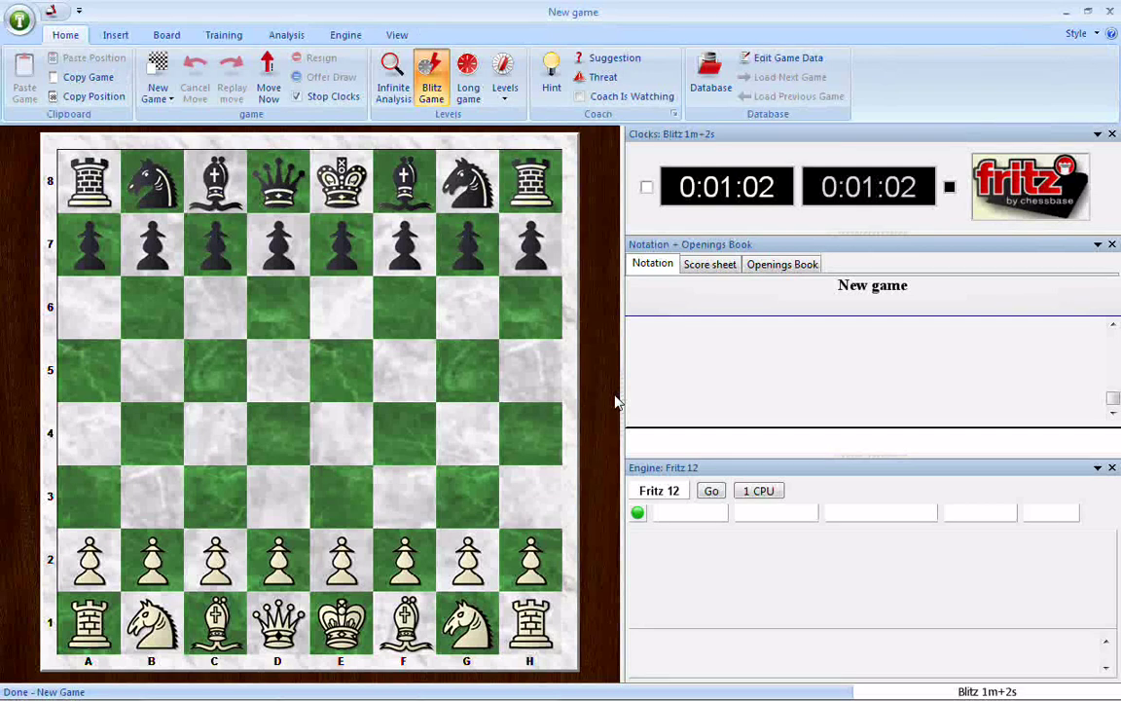
- Open the recent Caro-Kann database from the database window and load the game Main Line 1
click(287, 39)
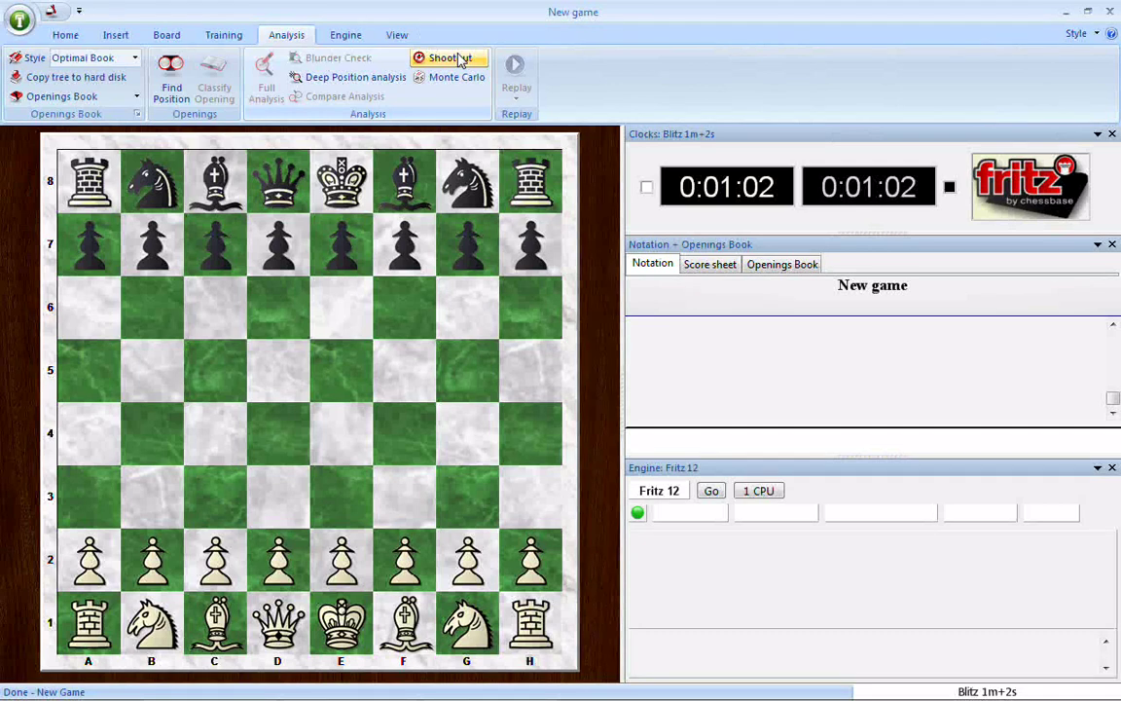
click(65, 35)
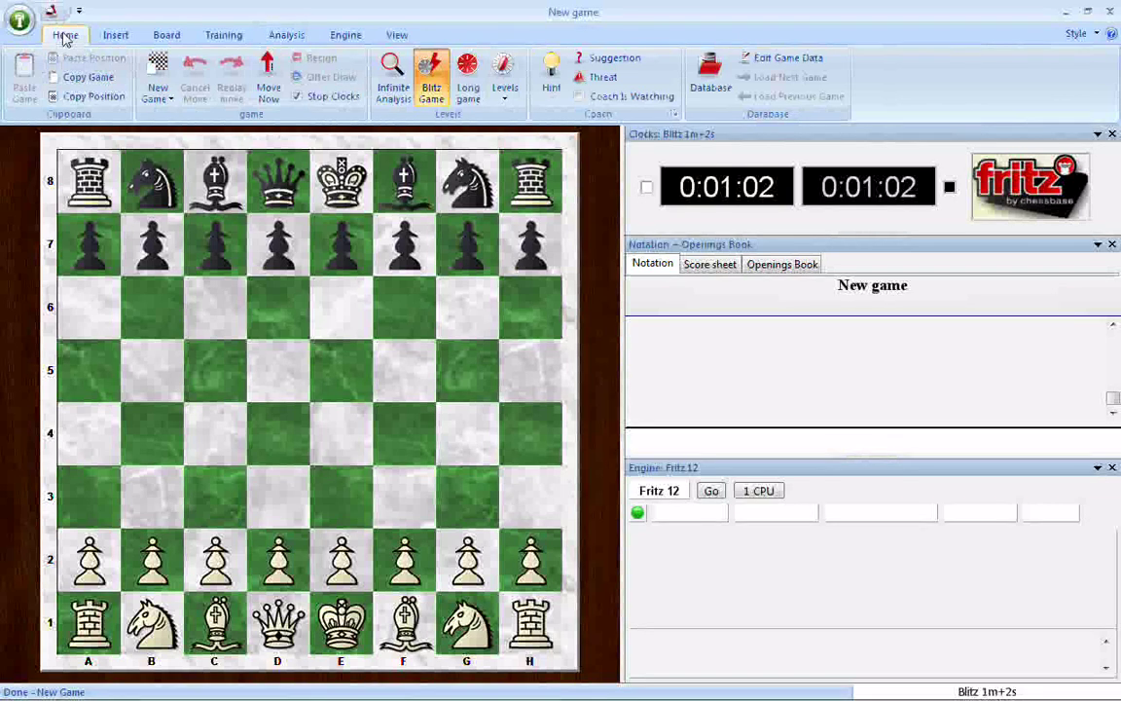
click(714, 91)
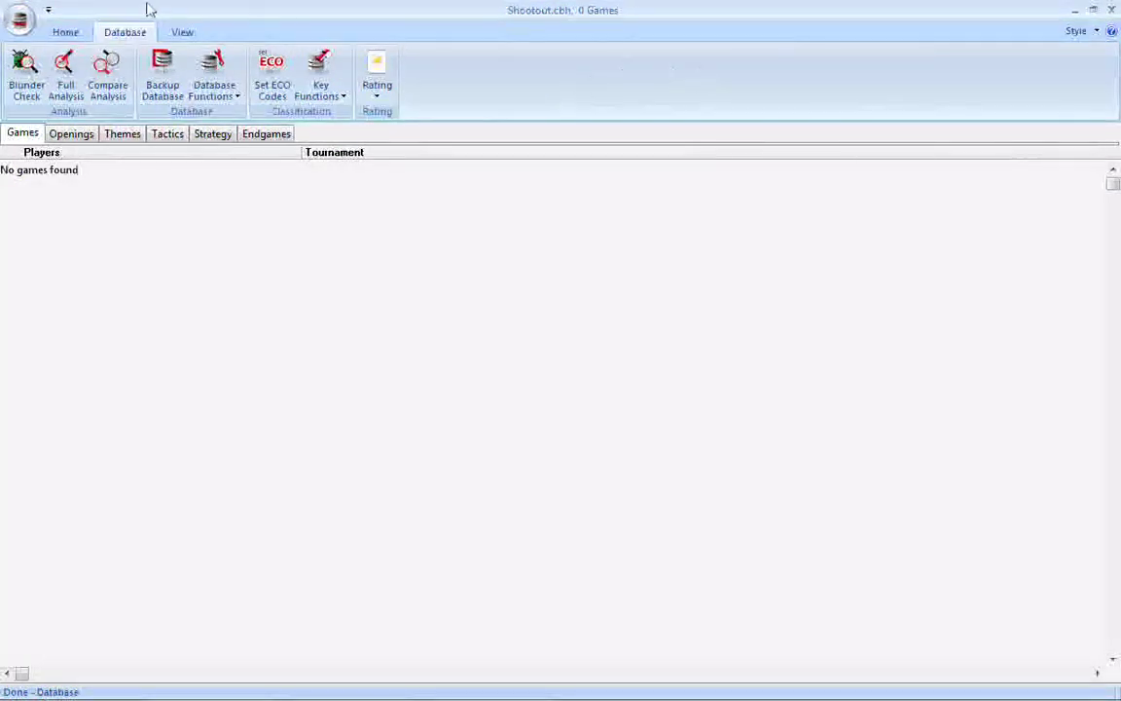
click(22, 21)
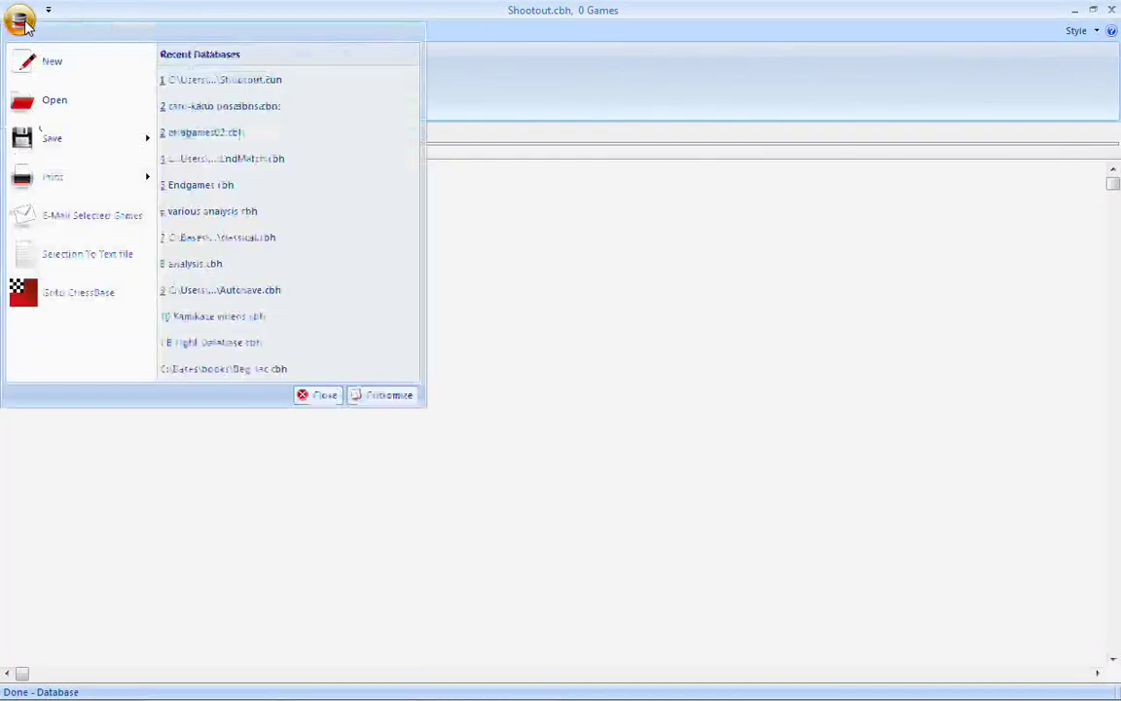
click(222, 107)
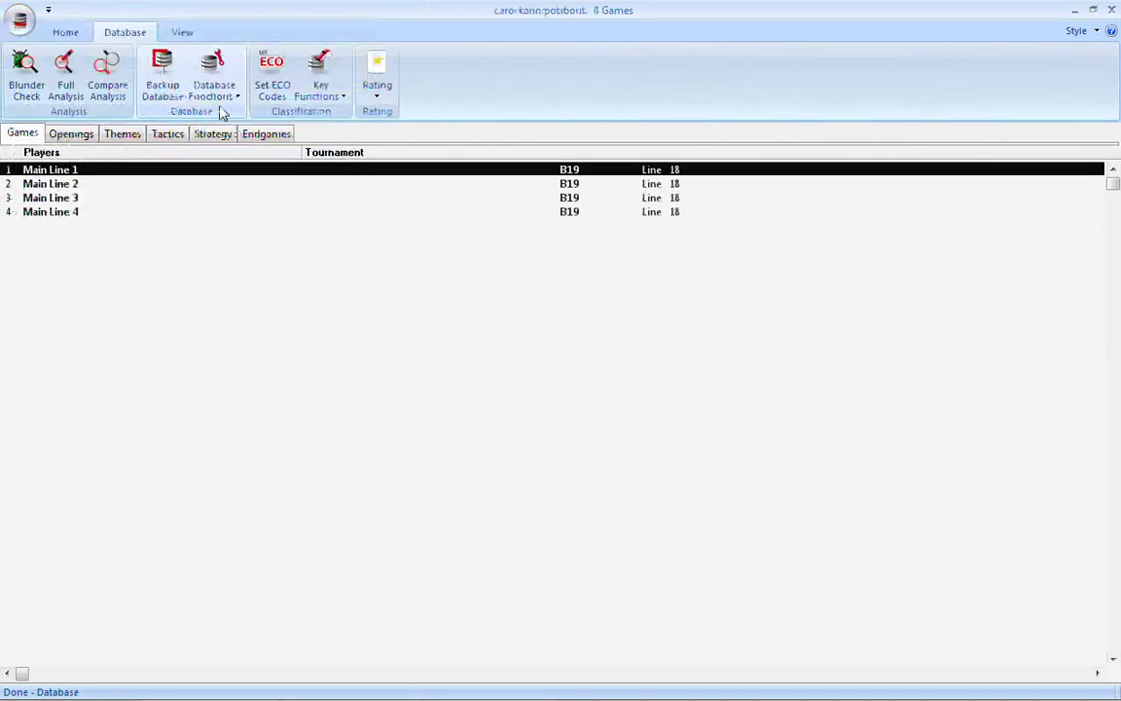
double_click(75, 175)
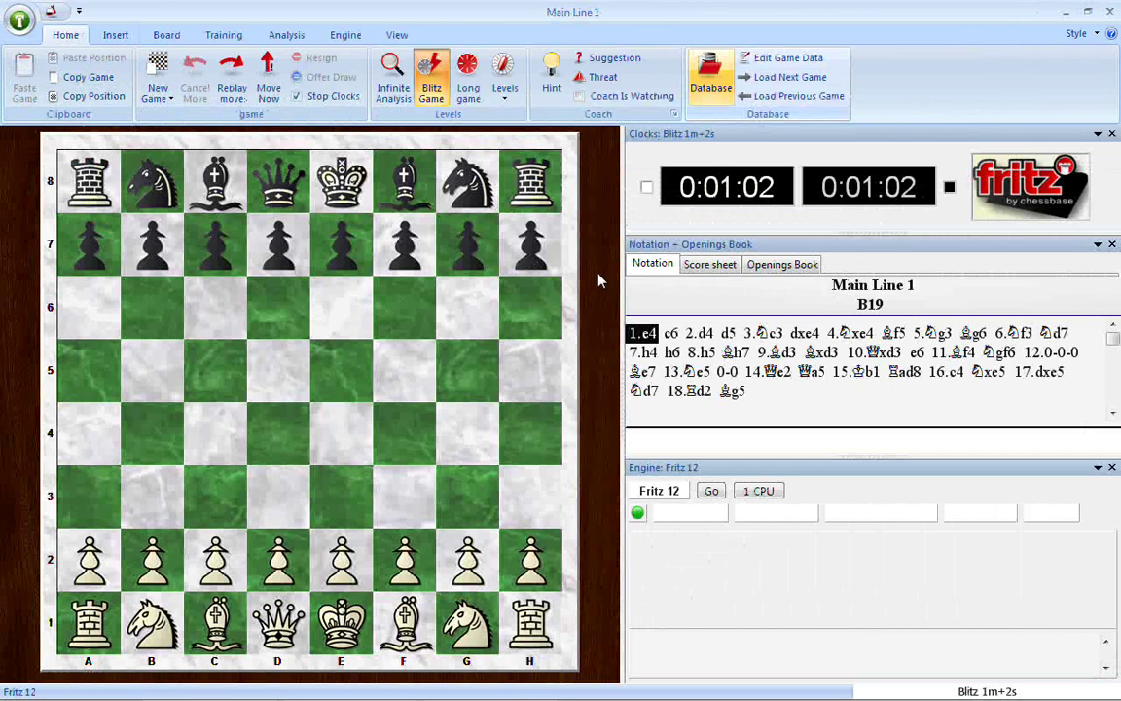
- Play through the Main Line 1 game from its first move 1.e4 to the final position after 18...Bg5
click(735, 392)
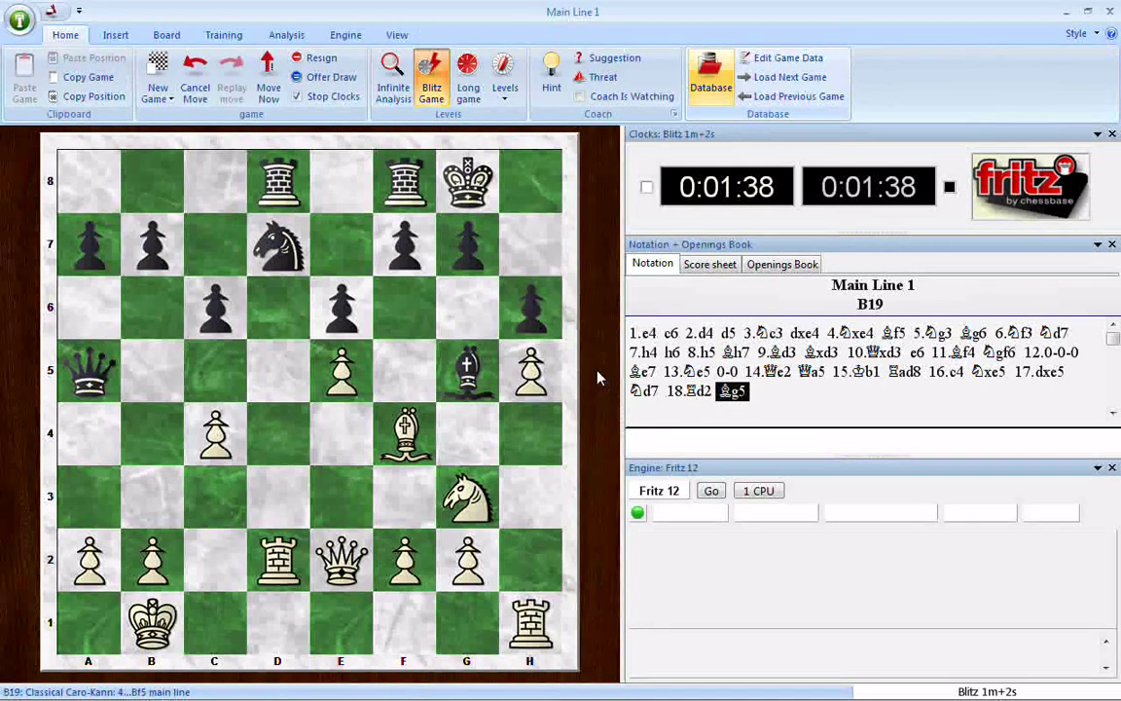
click(642, 333)
key(Right)
key(Right)
key(Right)
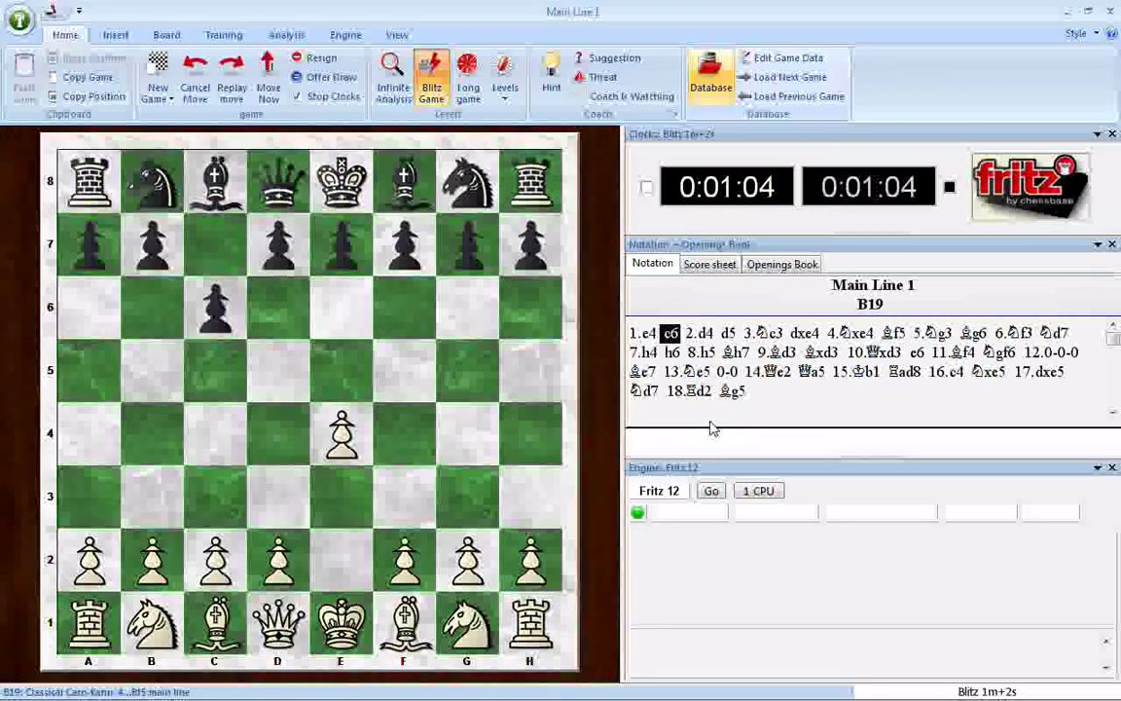
key(Right)
key(Right)
key(Right)
key(Right)
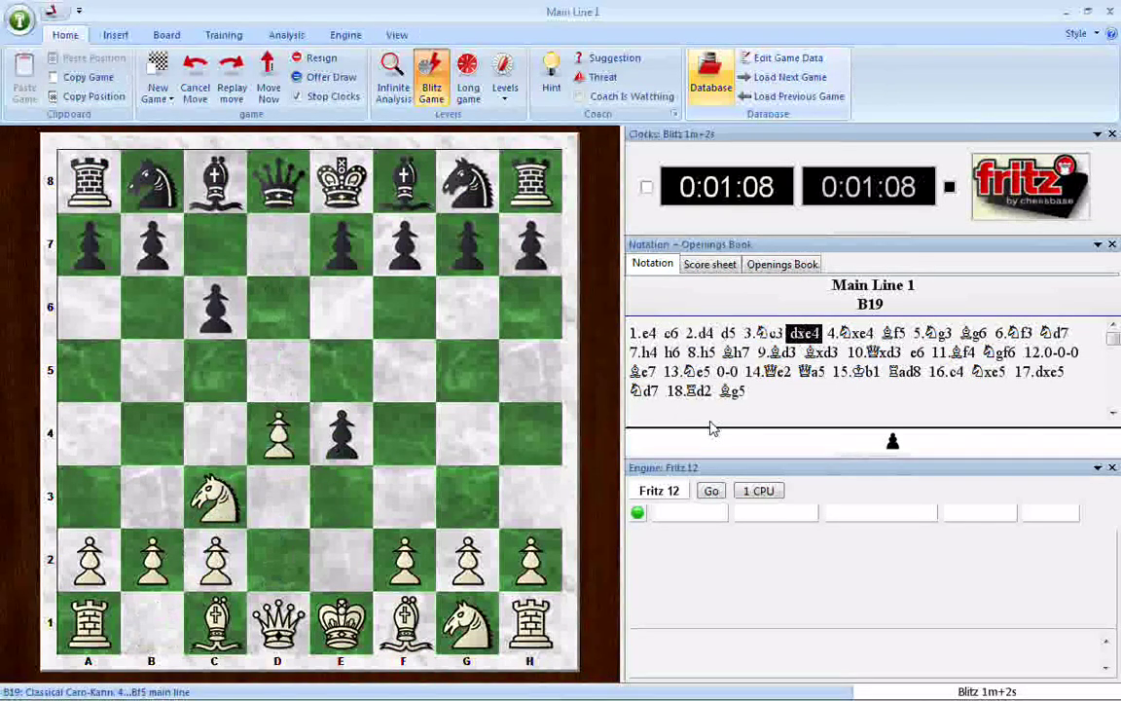
key(Right)
key(Right)
key(Right)
key(Right)
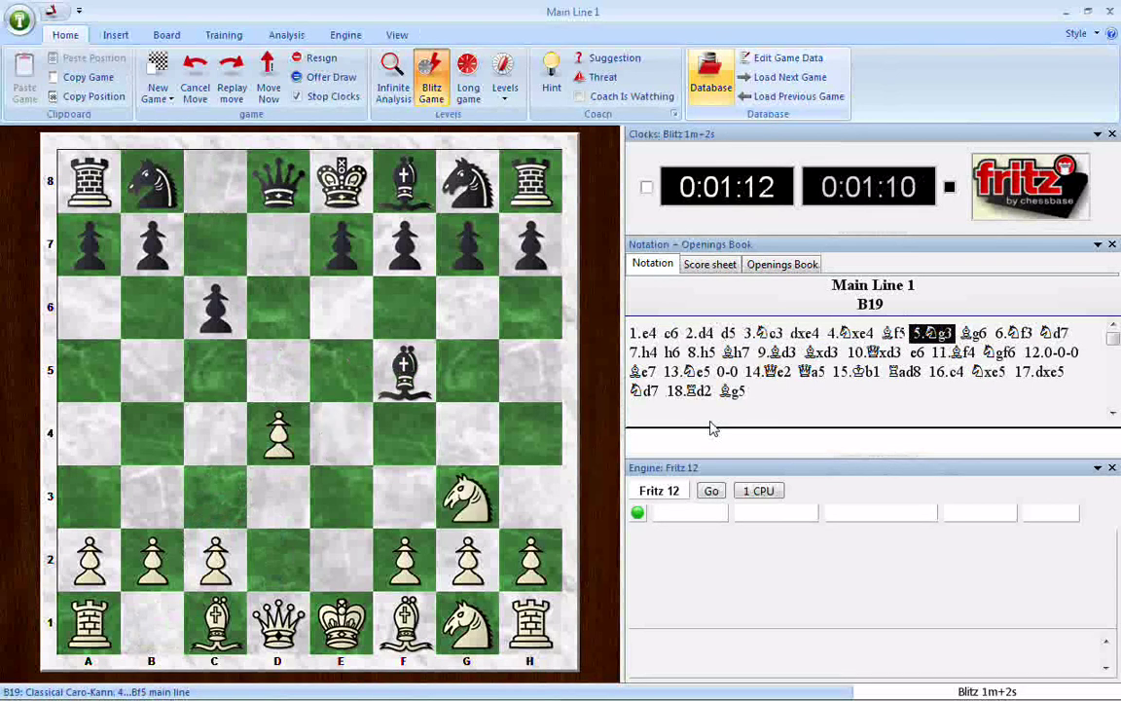
key(Right)
key(Right)
key(Right)
key(Right)
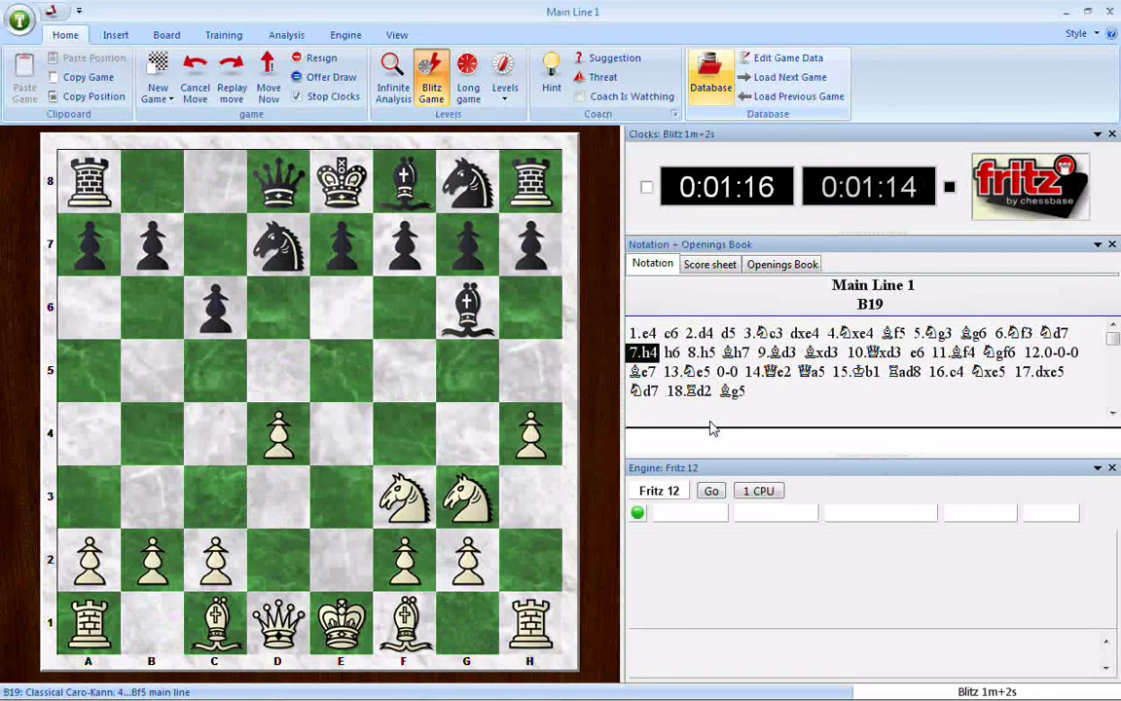
key(Right)
key(Right)
key(Right)
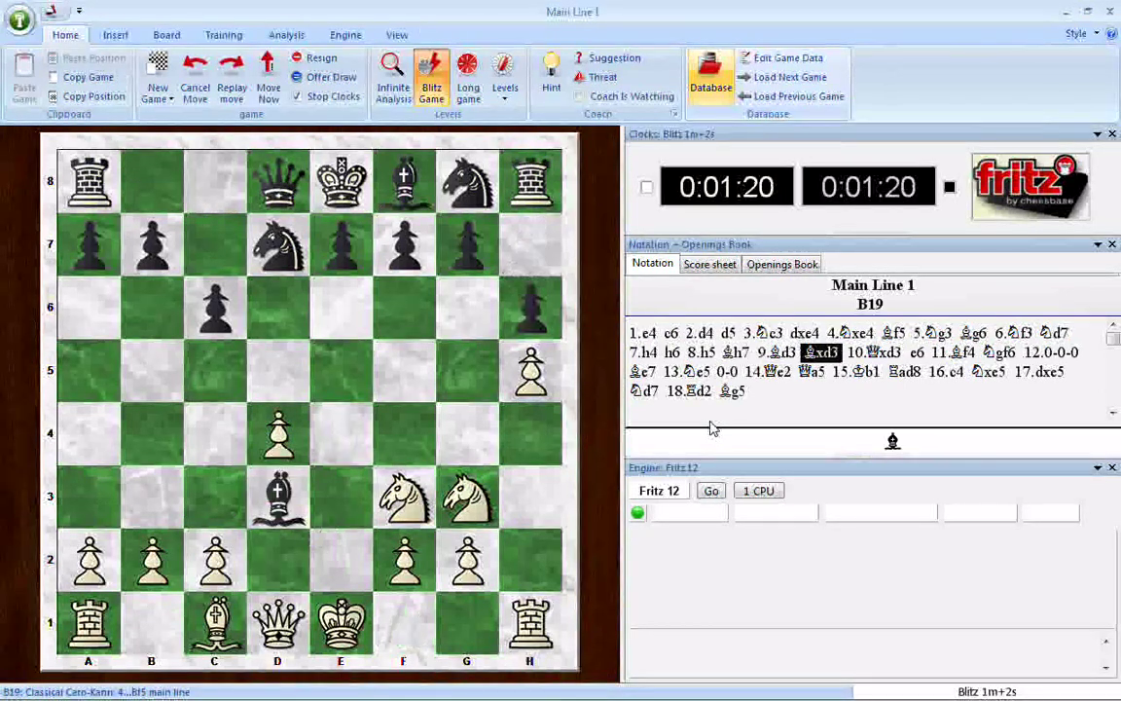
key(Right)
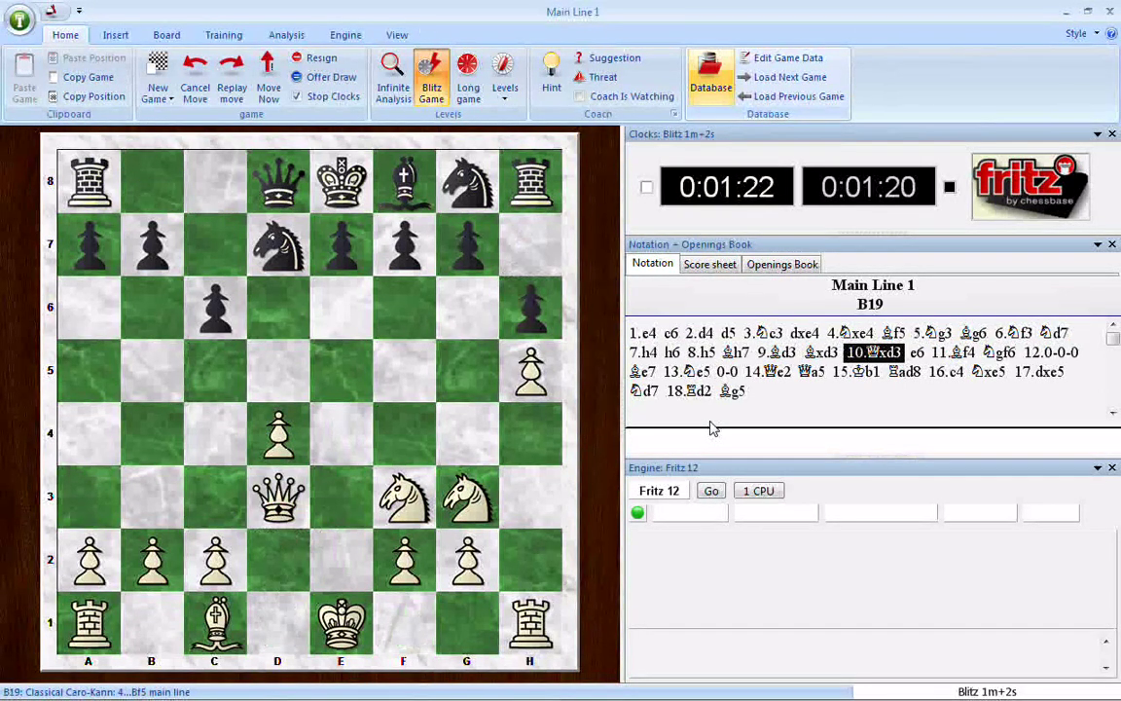
key(Right)
key(Right)
key(Right)
key(Right)
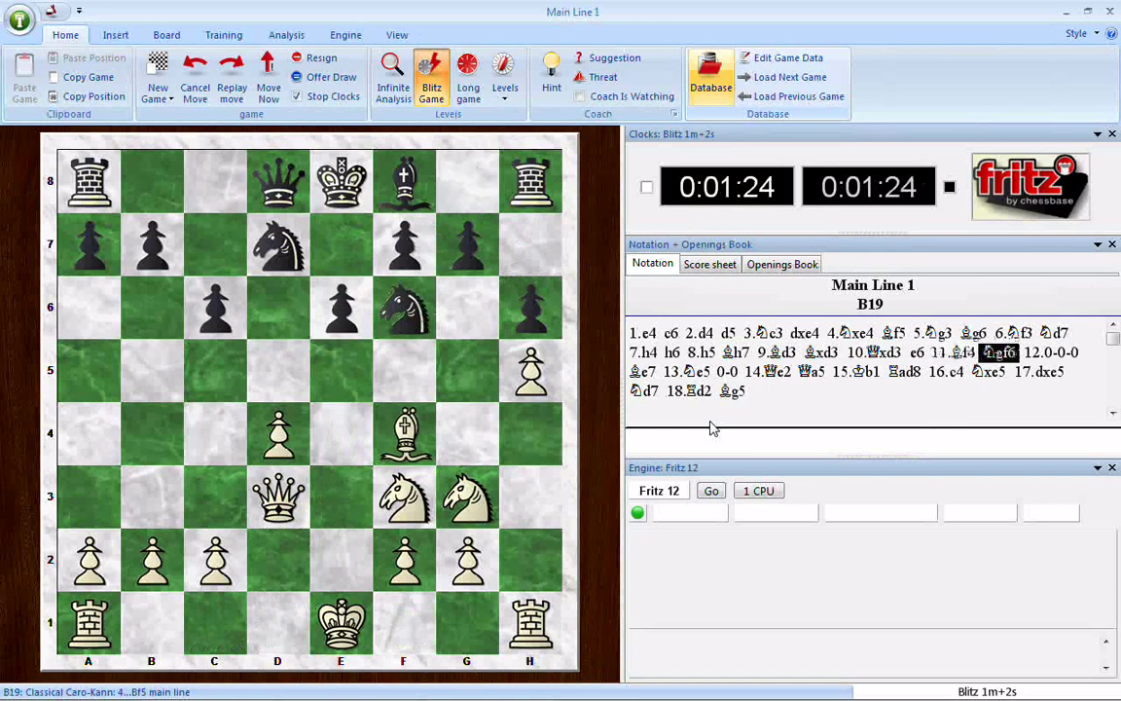
key(Right)
key(Right)
key(Right)
key(Right)
key(Right)
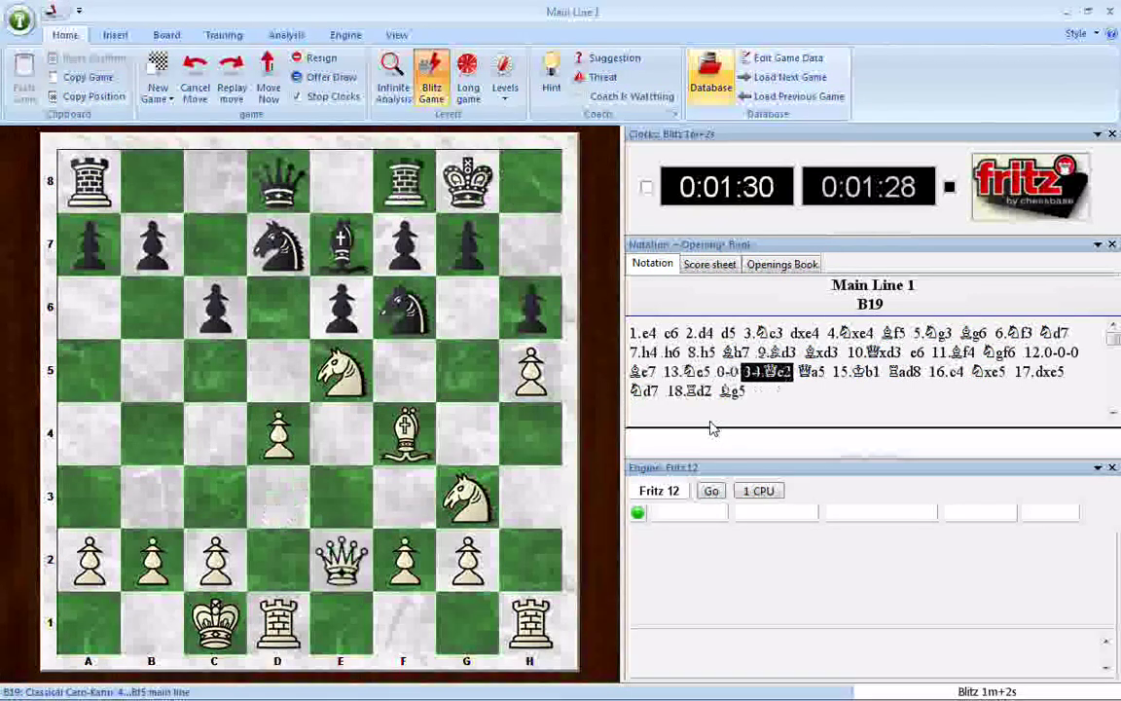
key(Right)
key(Right)
key(Right)
key(Right)
key(Right)
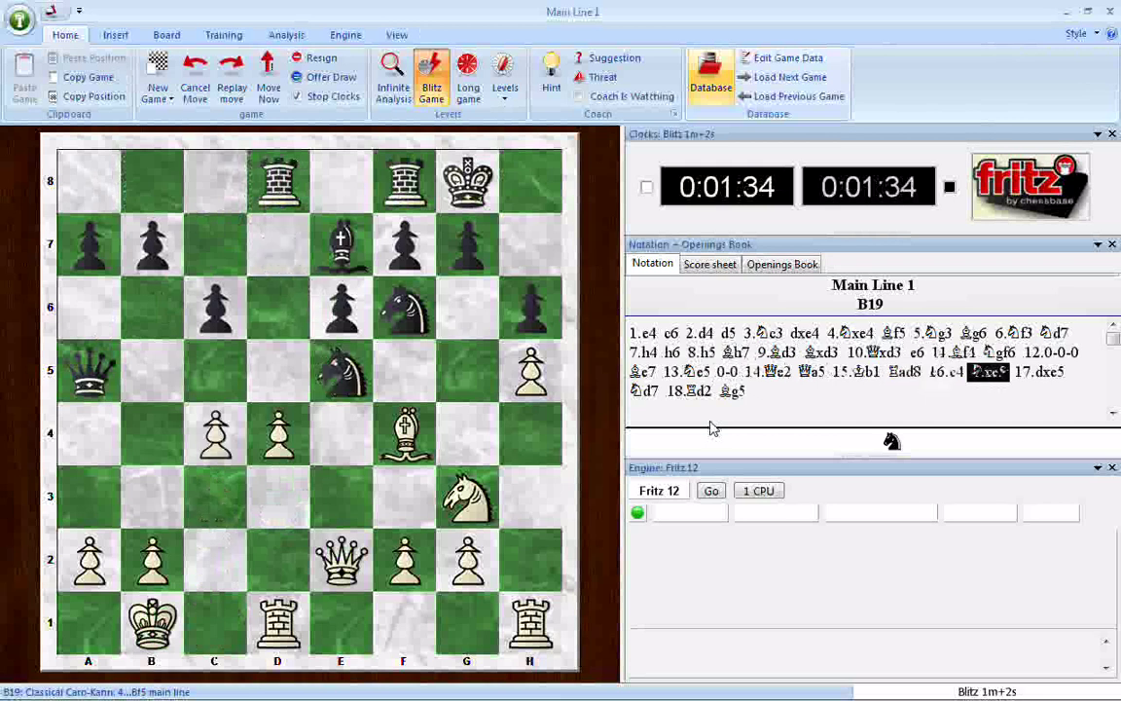
key(Right)
key(Right)
key(Right)
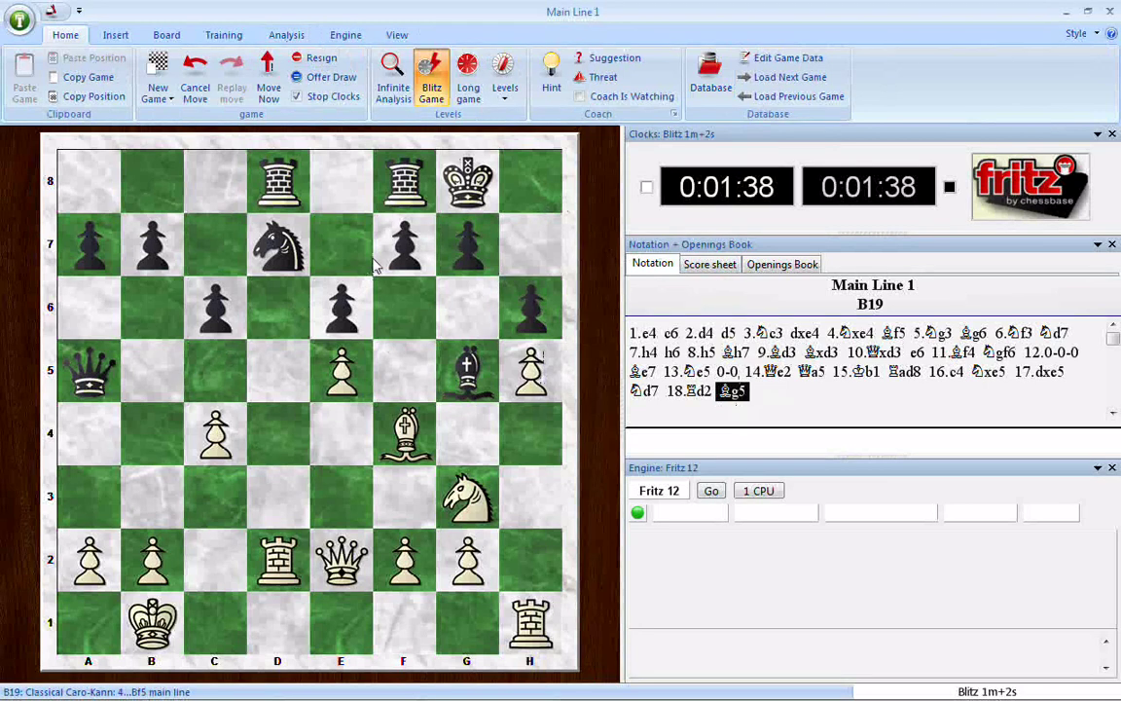
- Open a Shootout for the current position and remove Fritz 12 from the participants
click(286, 35)
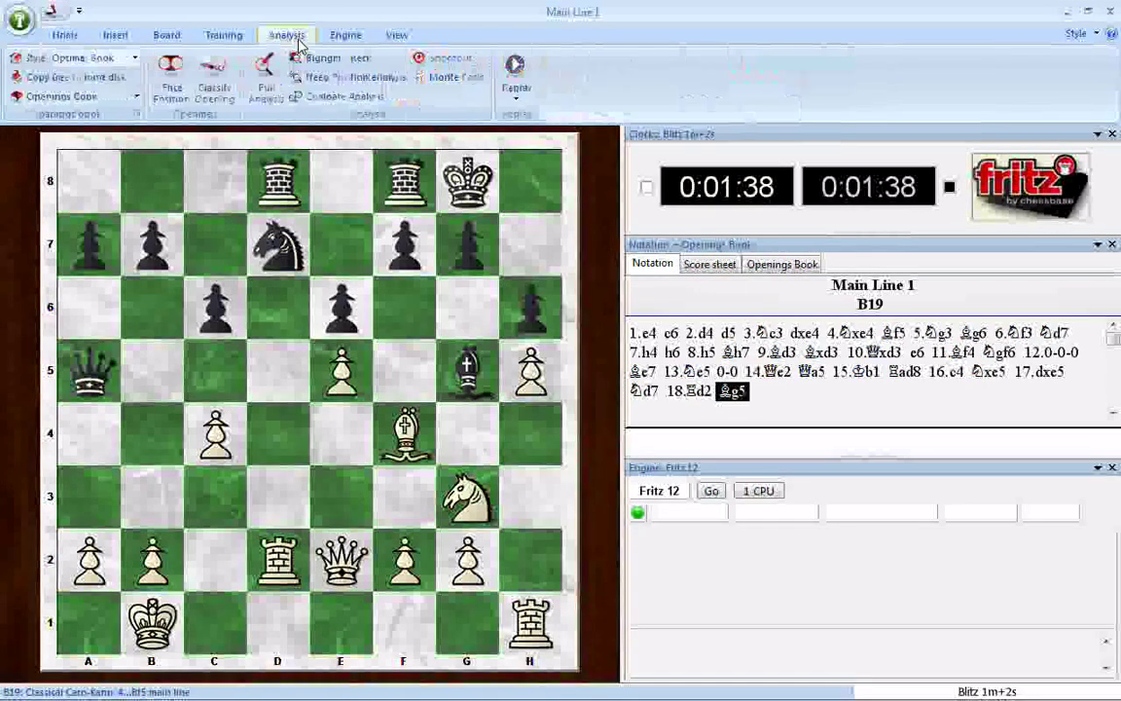
click(458, 63)
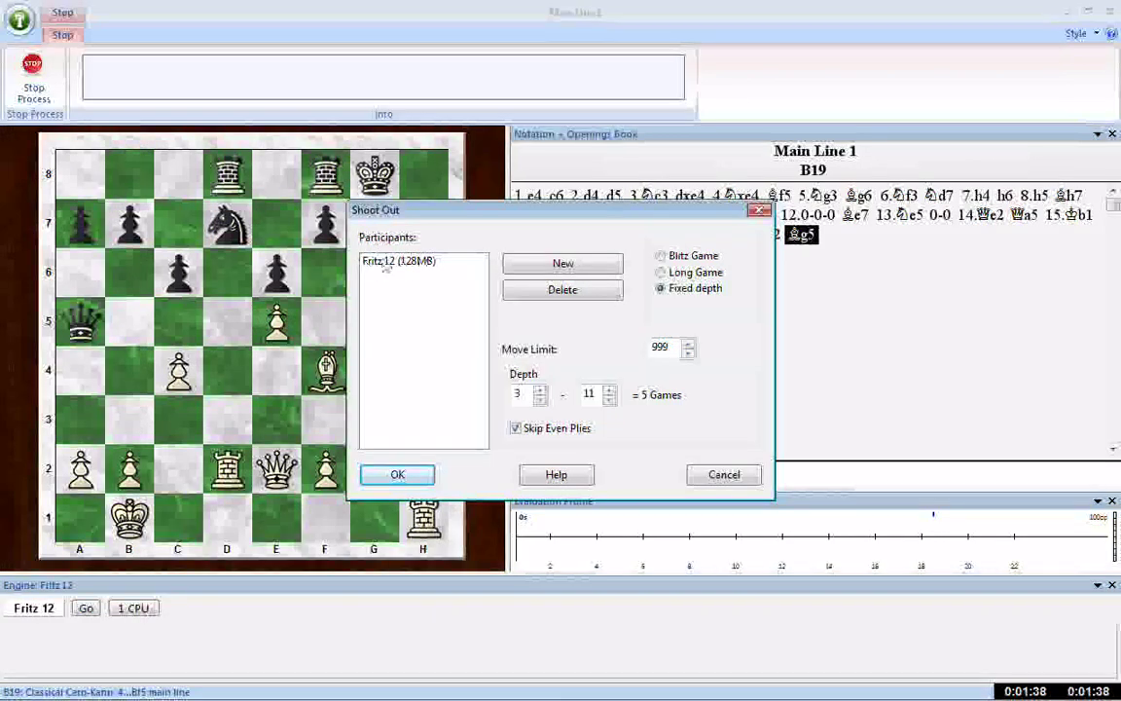
click(425, 260)
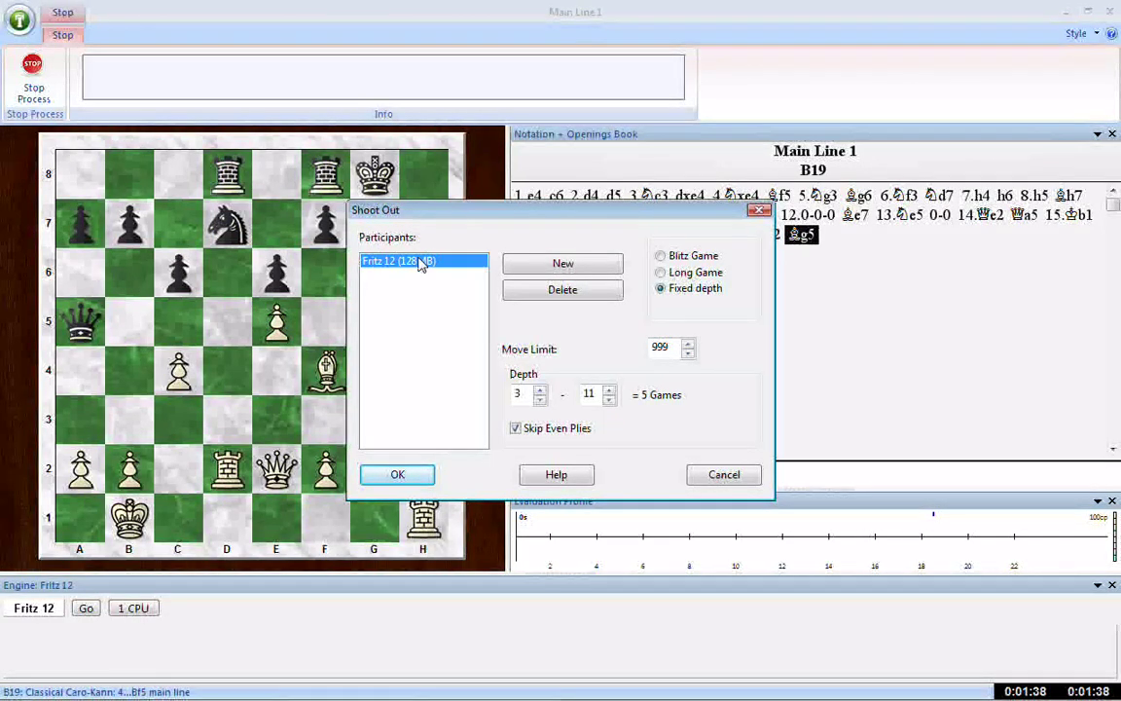
click(545, 291)
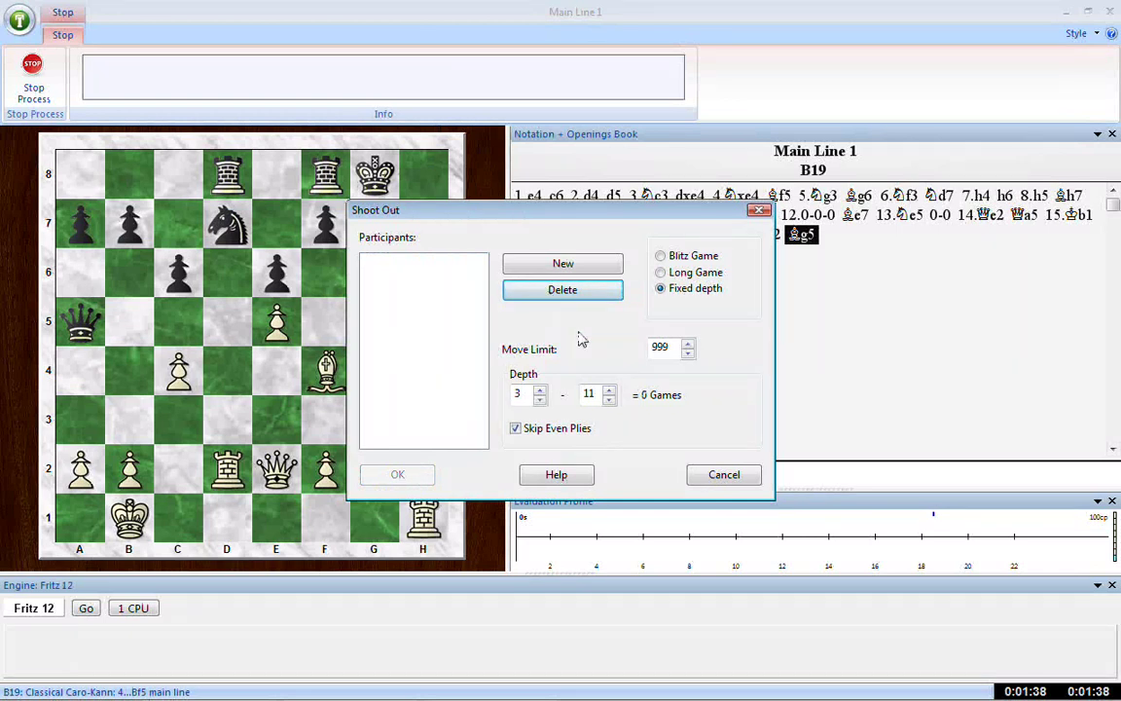
- Add the Fritz 12 engine as a Shootout participant with a 128 MB hashtable, permanent brain and tablebases enabled
click(559, 270)
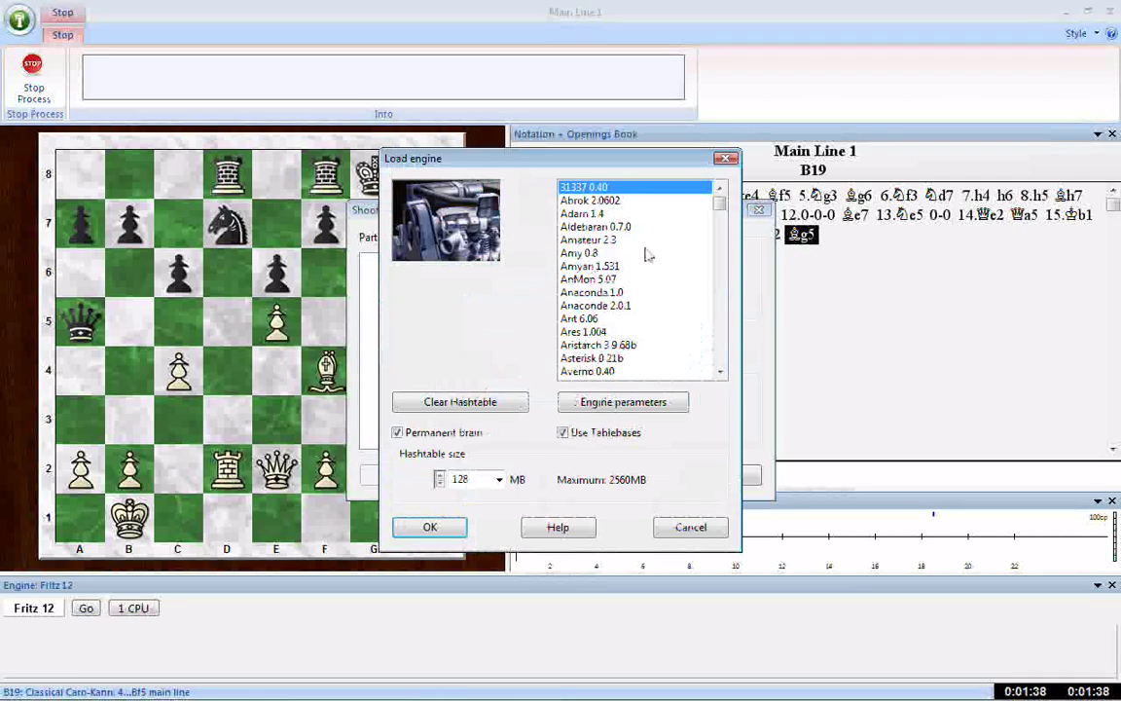
drag(719, 202, 720, 262)
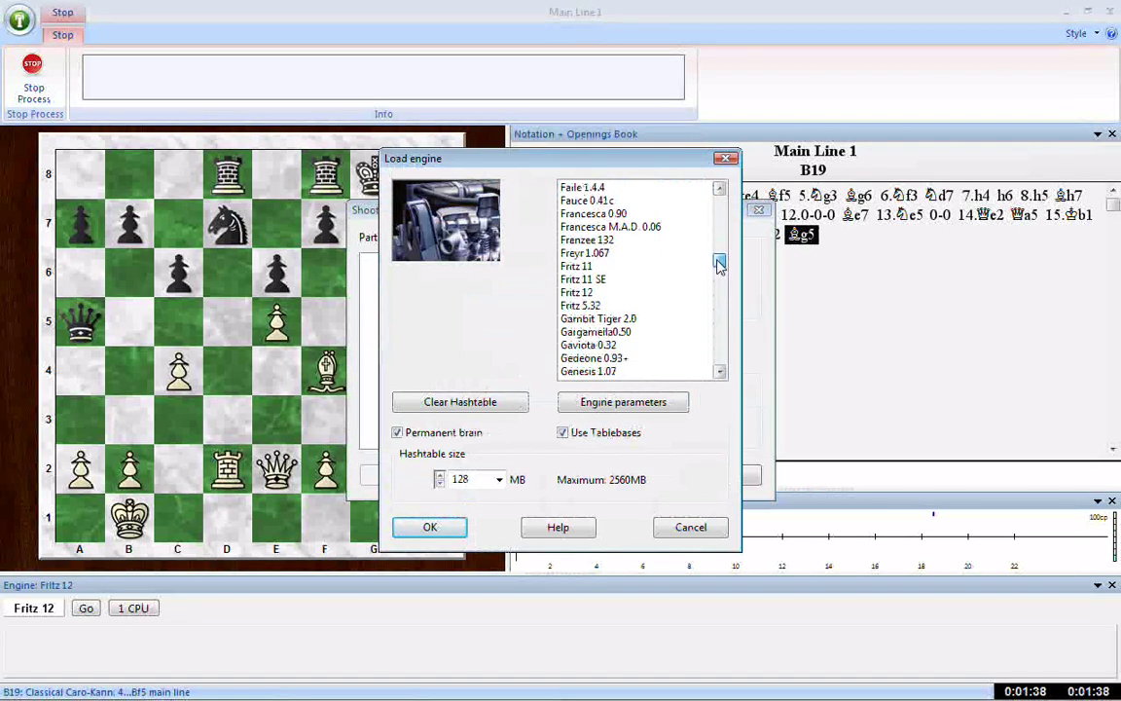
click(589, 294)
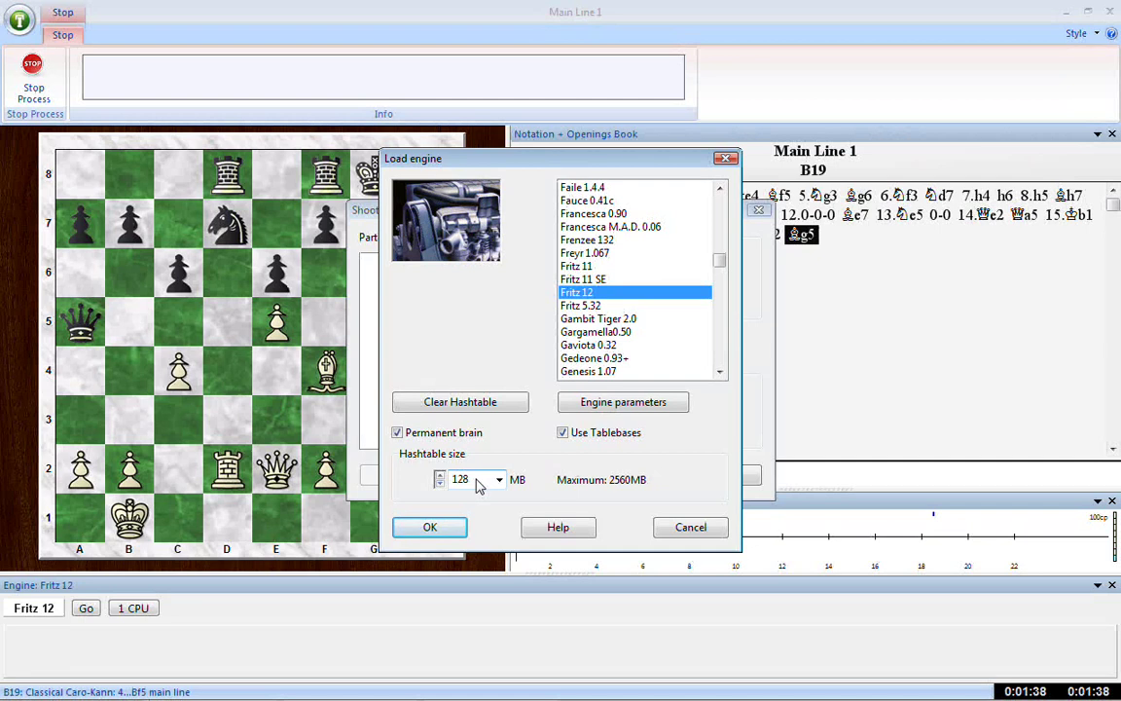
click(438, 527)
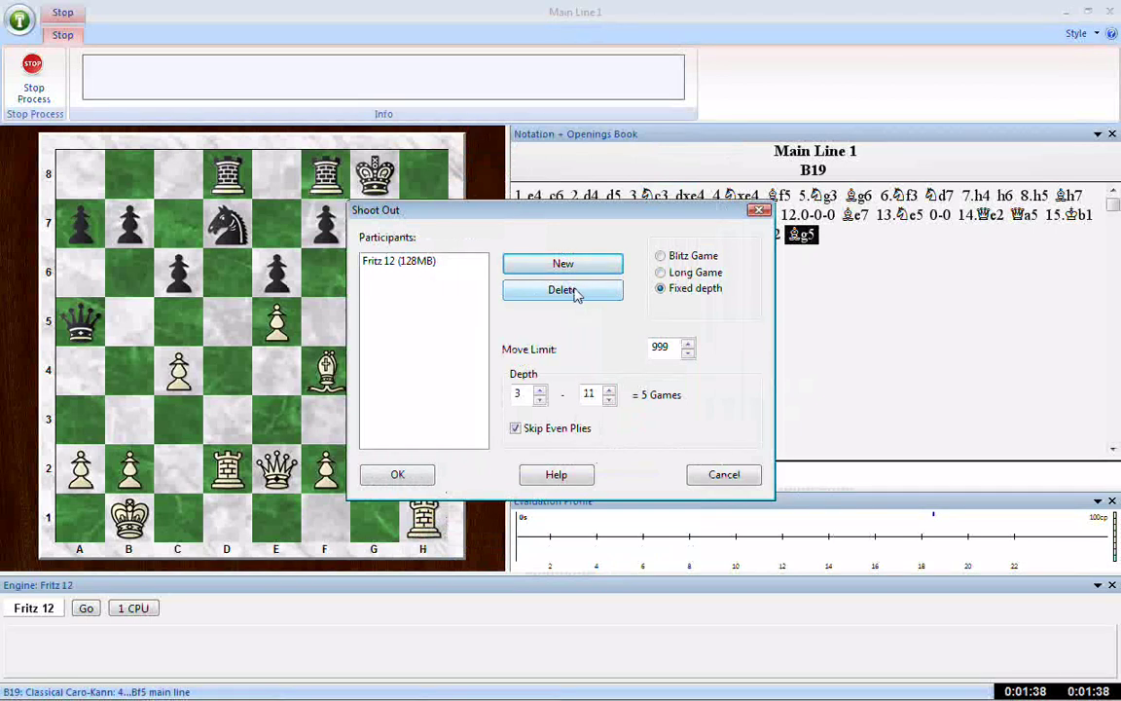
- Run the Shootout at fixed depth from 3 to 11 plies, skipping even plies, and dismiss the results summary
click(661, 257)
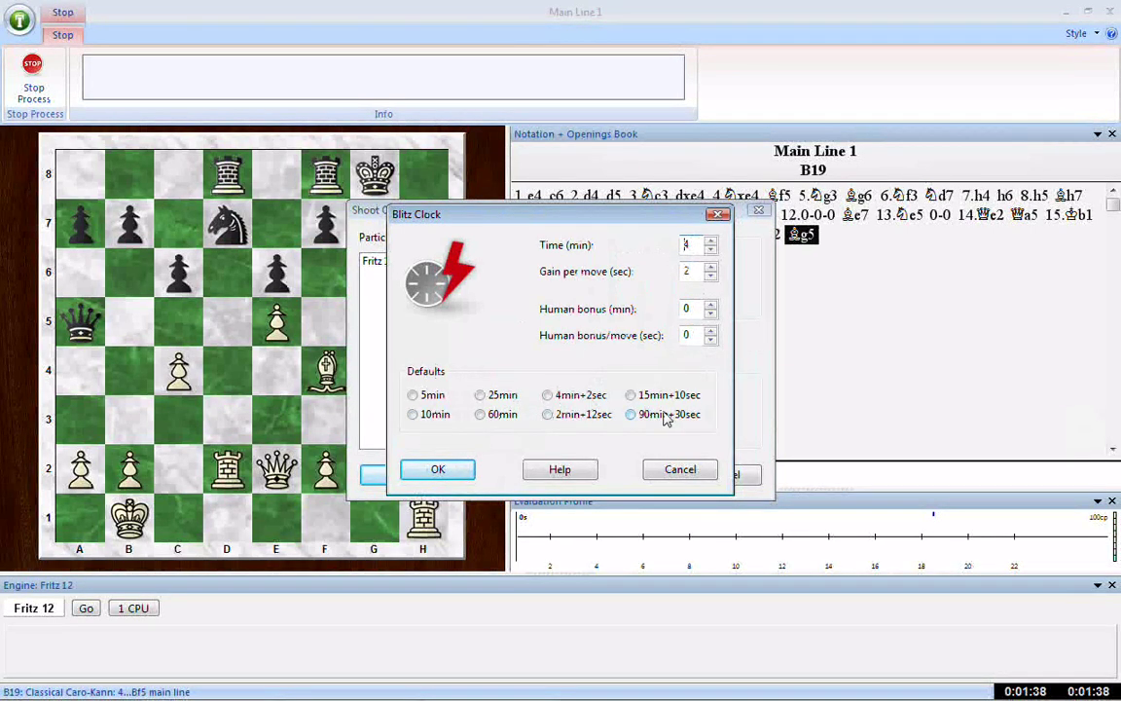
click(678, 470)
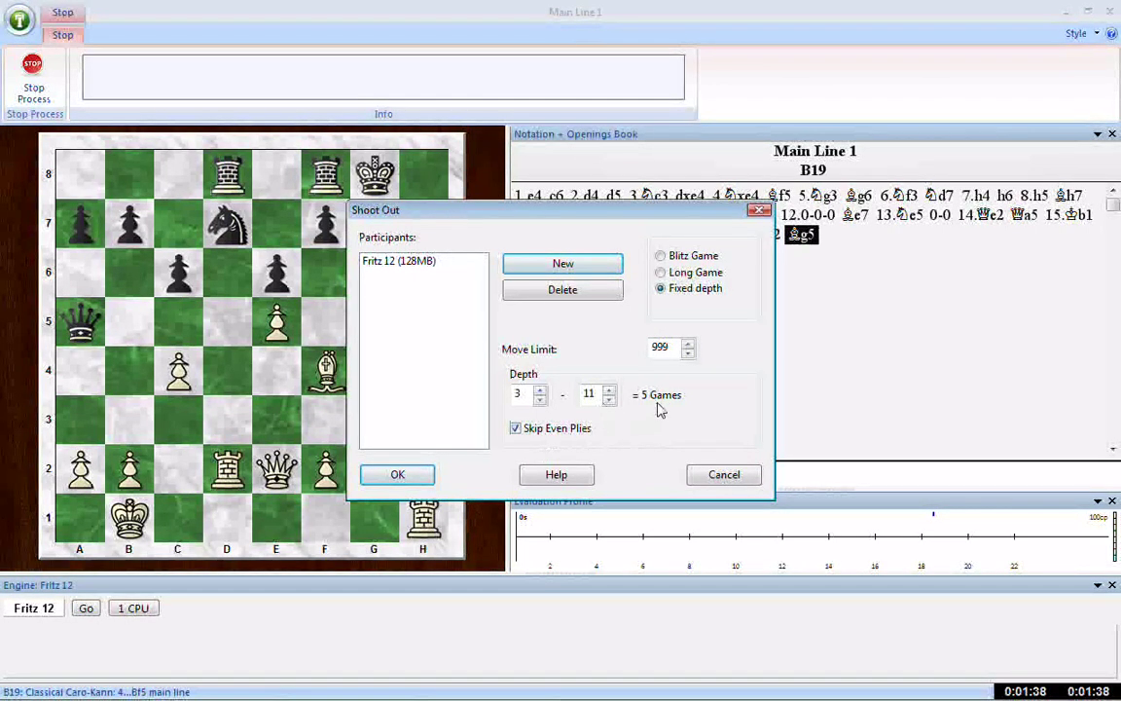
click(405, 476)
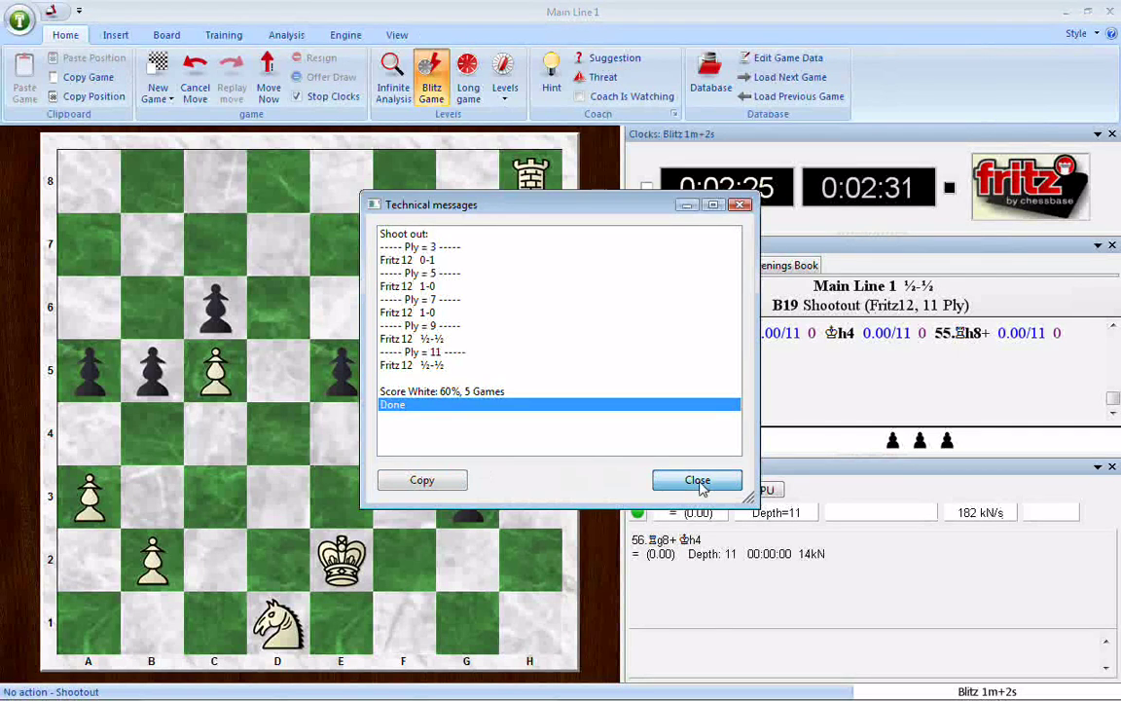
click(698, 483)
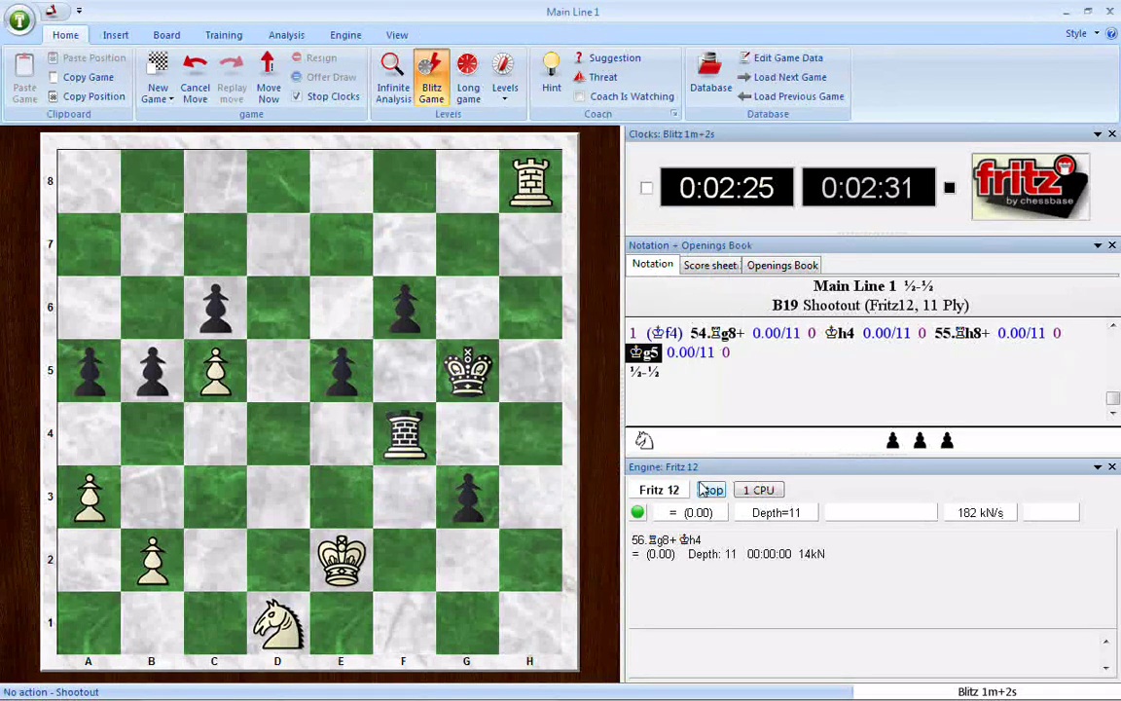
- Load the 3 Ply game from the Shootout database and enlarge its notation pane to show more moves
click(711, 74)
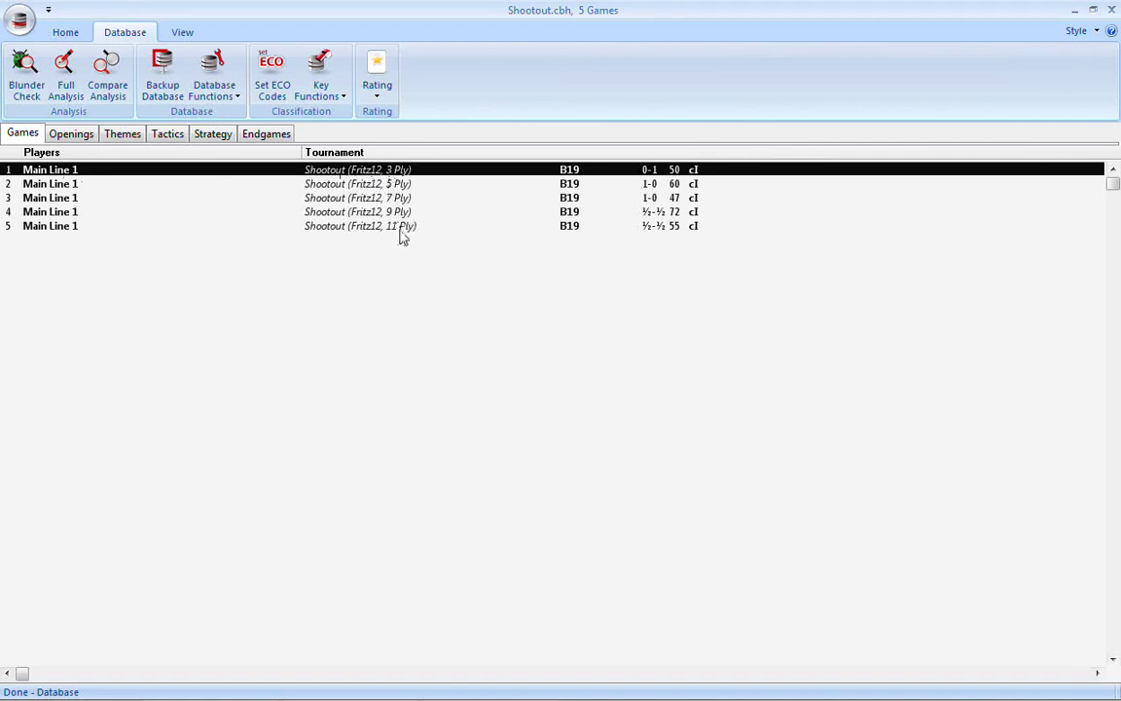
double_click(124, 177)
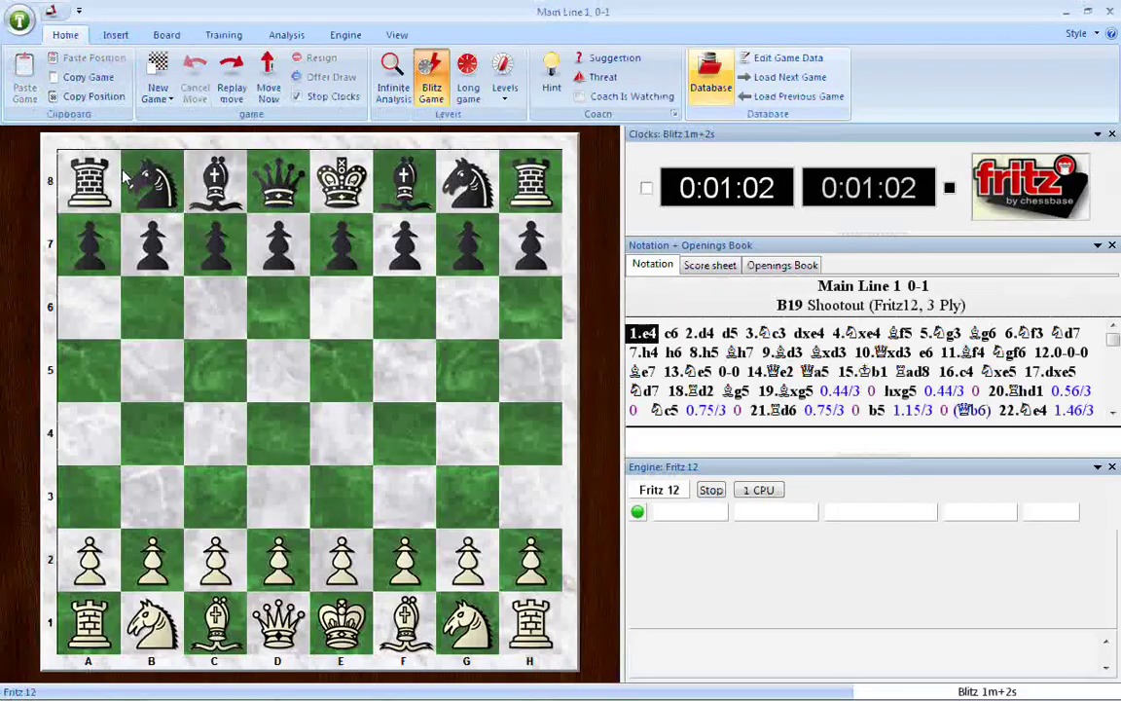
key(Right)
key(Right)
key(Right)
key(Right)
key(Right)
key(Right)
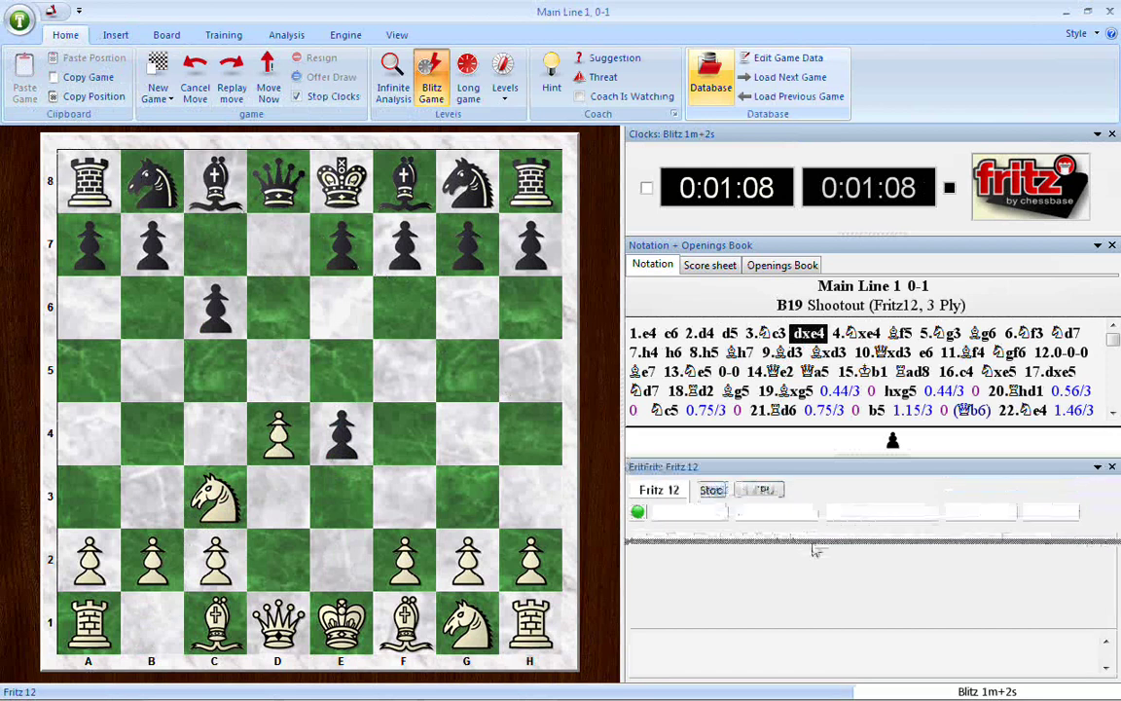
drag(793, 317, 790, 228)
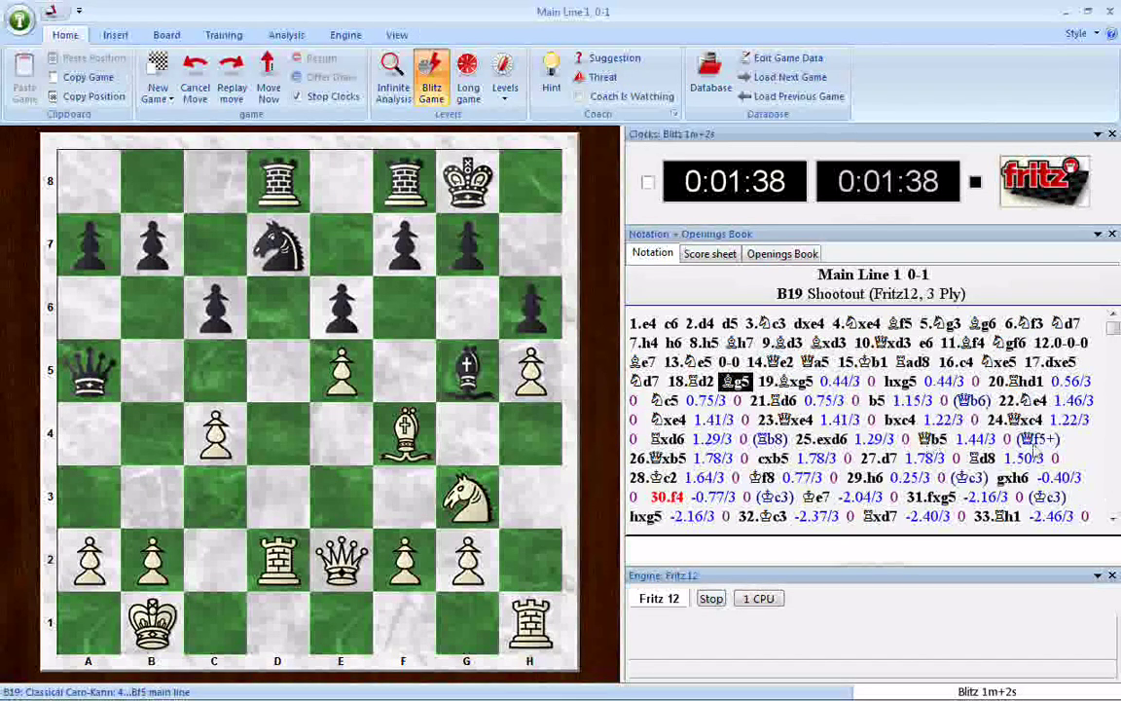
- Replay the 3 Ply Shootout game from 18...Bg5 through its final move, 50...Kd3
key(Right)
key(Right)
key(Right)
key(Right)
key(Right)
key(Right)
key(Right)
key(Right)
key(Right)
key(Right)
key(Right)
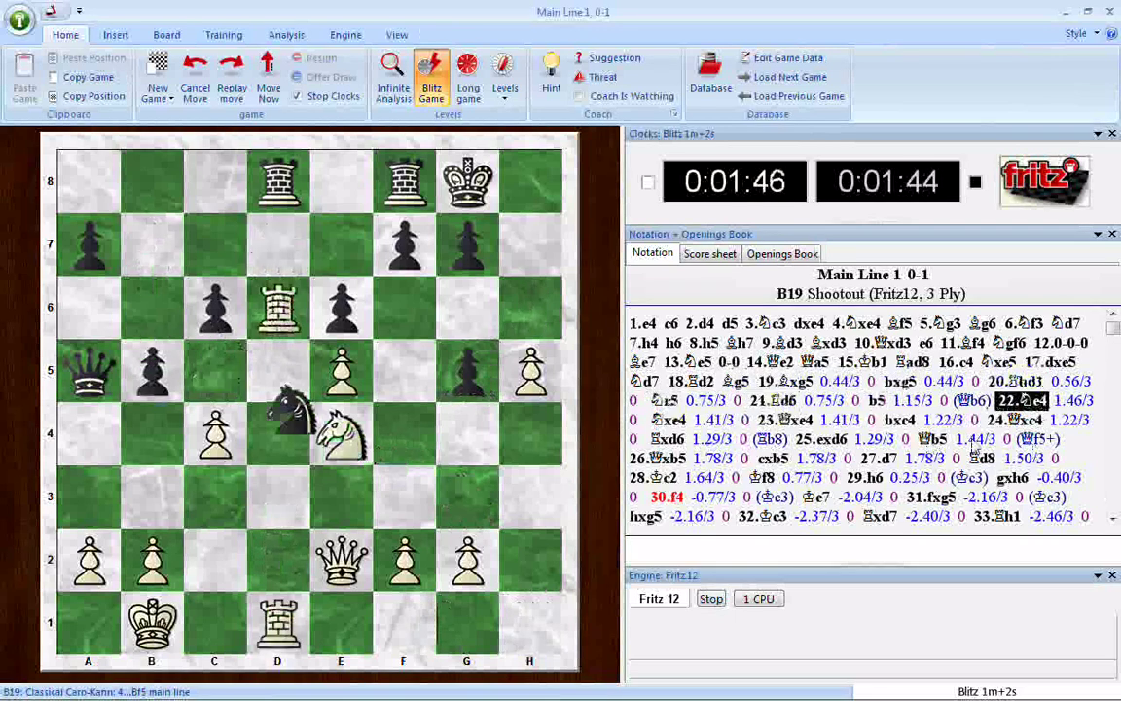
key(Right)
key(Right)
key(Right)
key(Right)
key(Right)
key(Right)
key(Right)
key(Right)
key(Right)
key(Right)
key(Right)
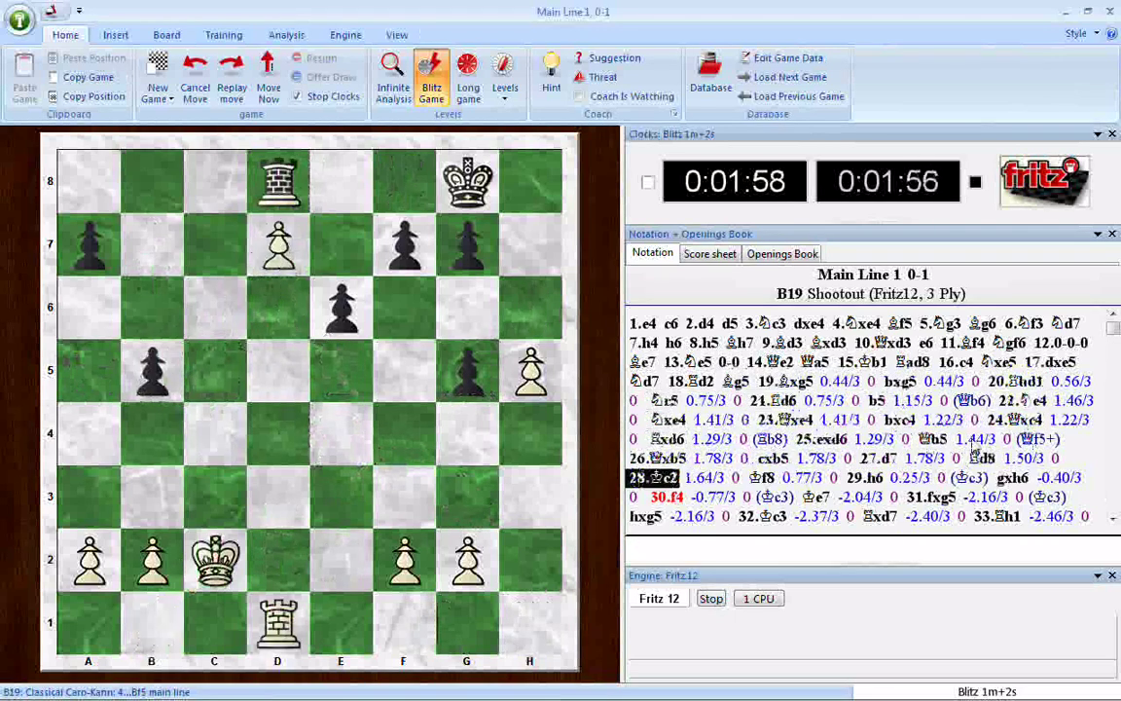
key(Right)
key(Right)
key(Right)
key(Right)
key(Right)
key(Right)
key(Right)
key(Right)
key(Right)
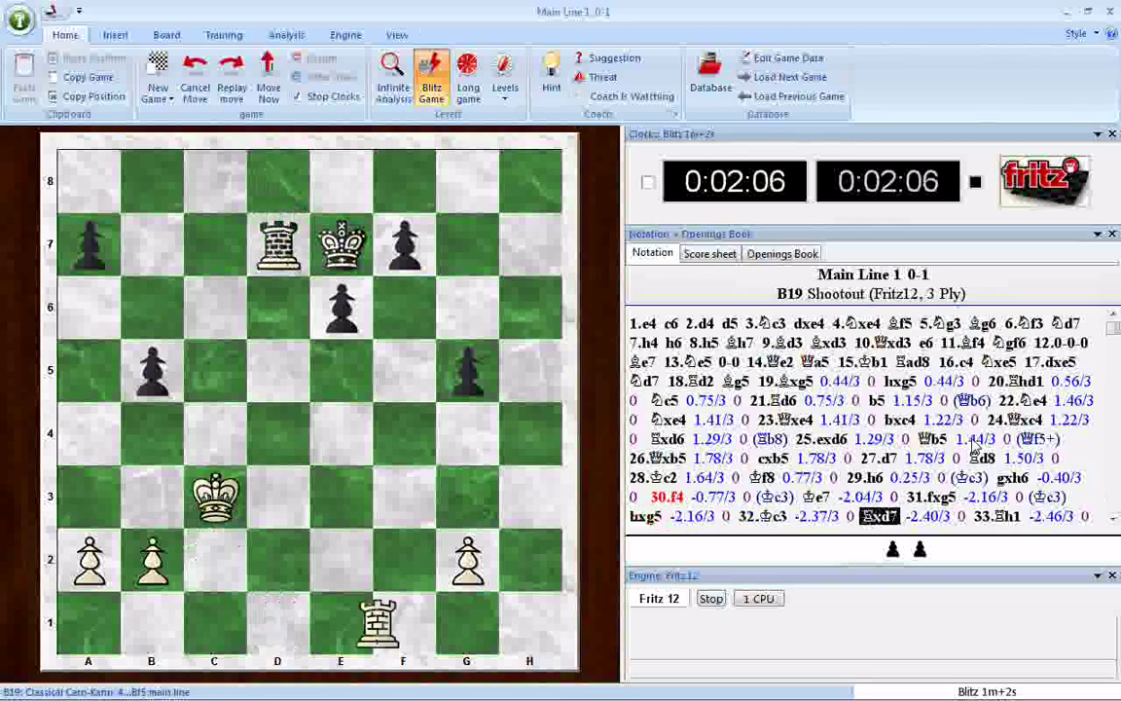
key(Right)
key(Right)
key(Right)
key(Right)
key(Right)
key(Right)
key(Right)
key(Right)
key(Right)
key(Right)
key(Right)
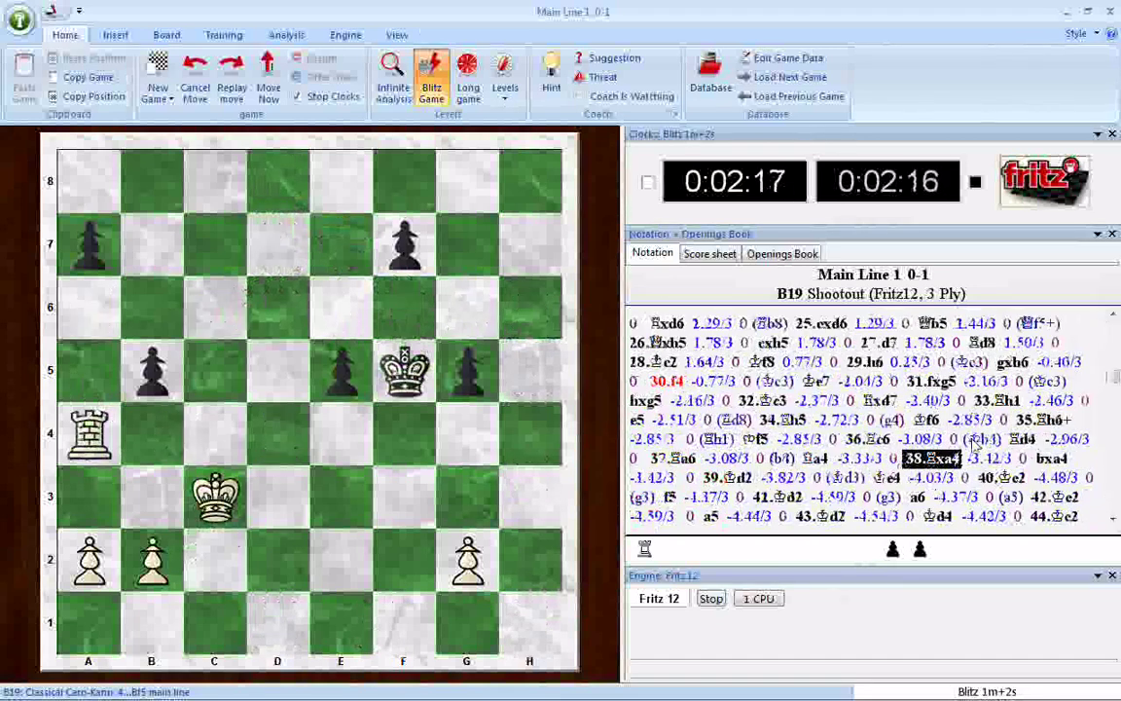
key(Right)
key(Right)
key(Right)
key(Right)
key(Right)
key(Right)
key(Right)
key(Right)
key(Right)
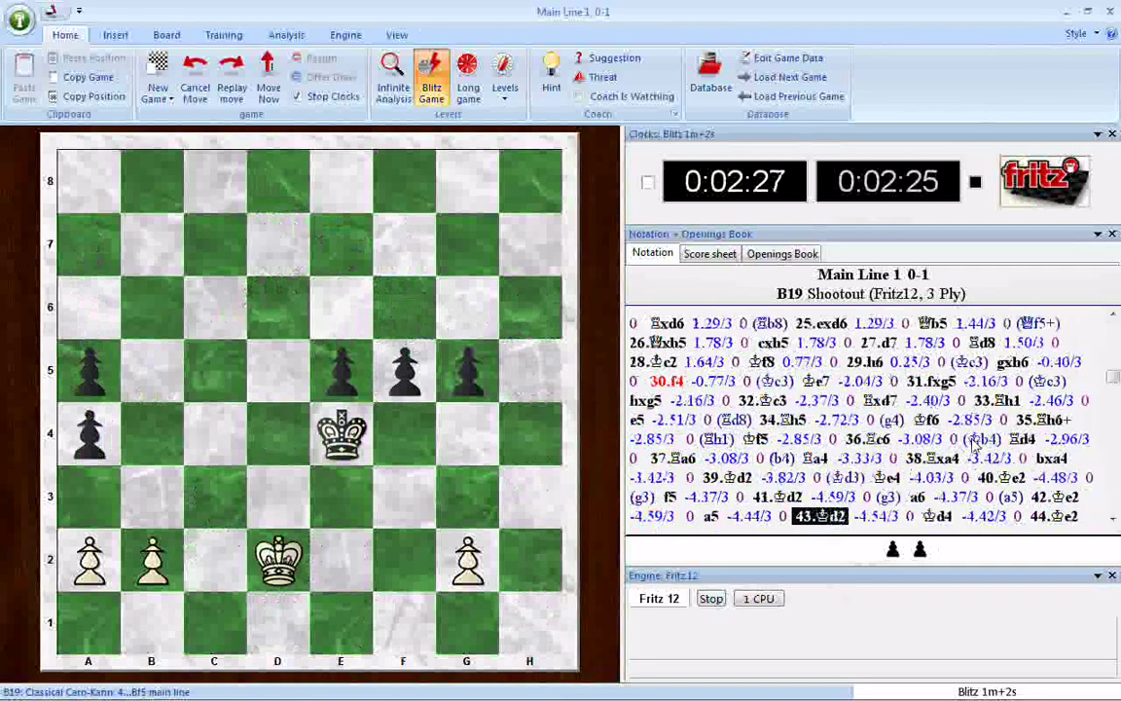
key(Right)
key(Right)
key(Right)
key(Right)
key(Right)
key(Right)
key(Right)
key(Right)
key(Right)
key(Right)
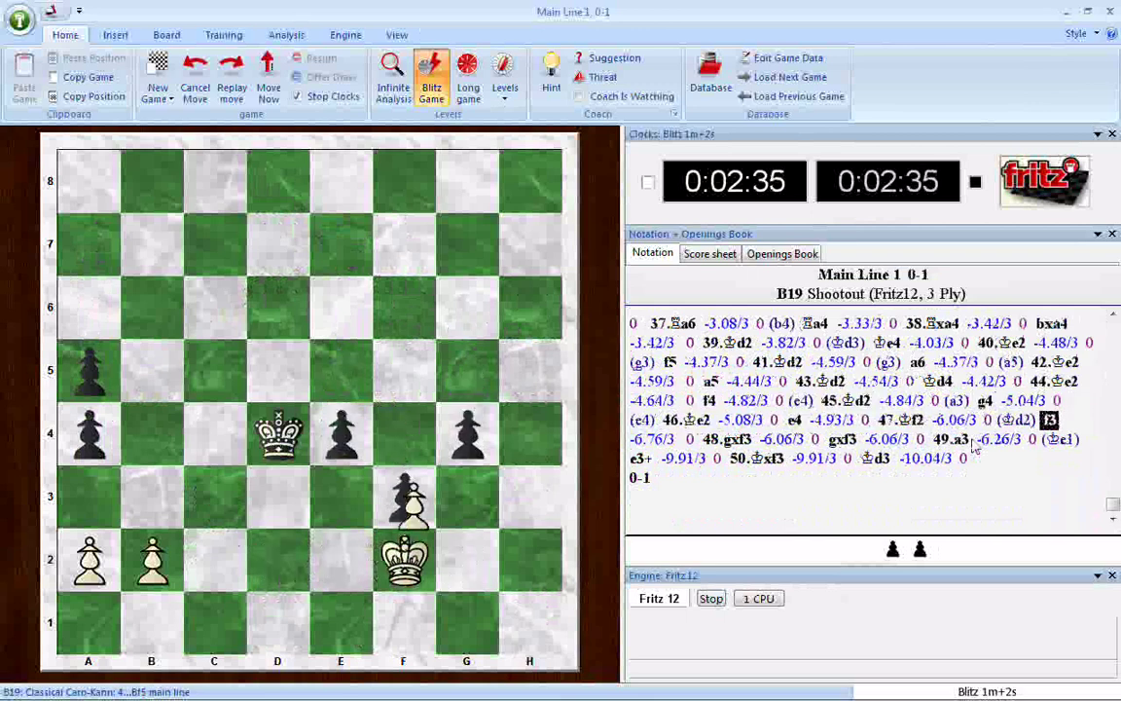
key(Right)
key(Right)
key(Right)
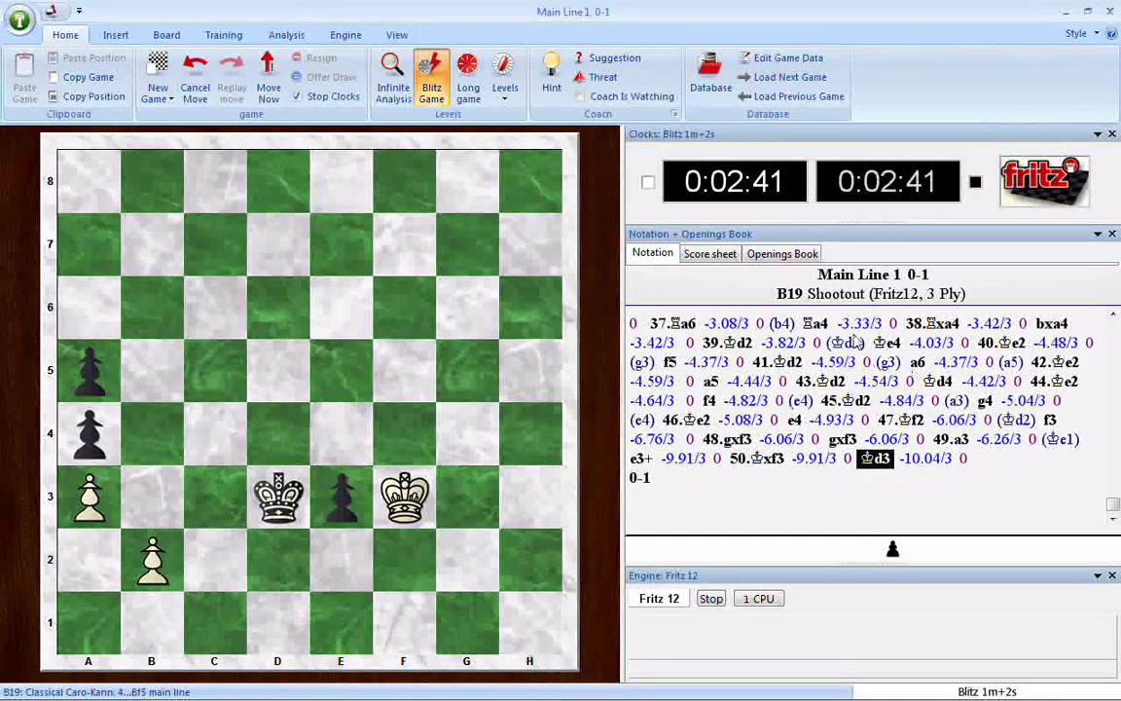
- Load the Fritz12, 5 Ply game from the Shootout database
key(F12)
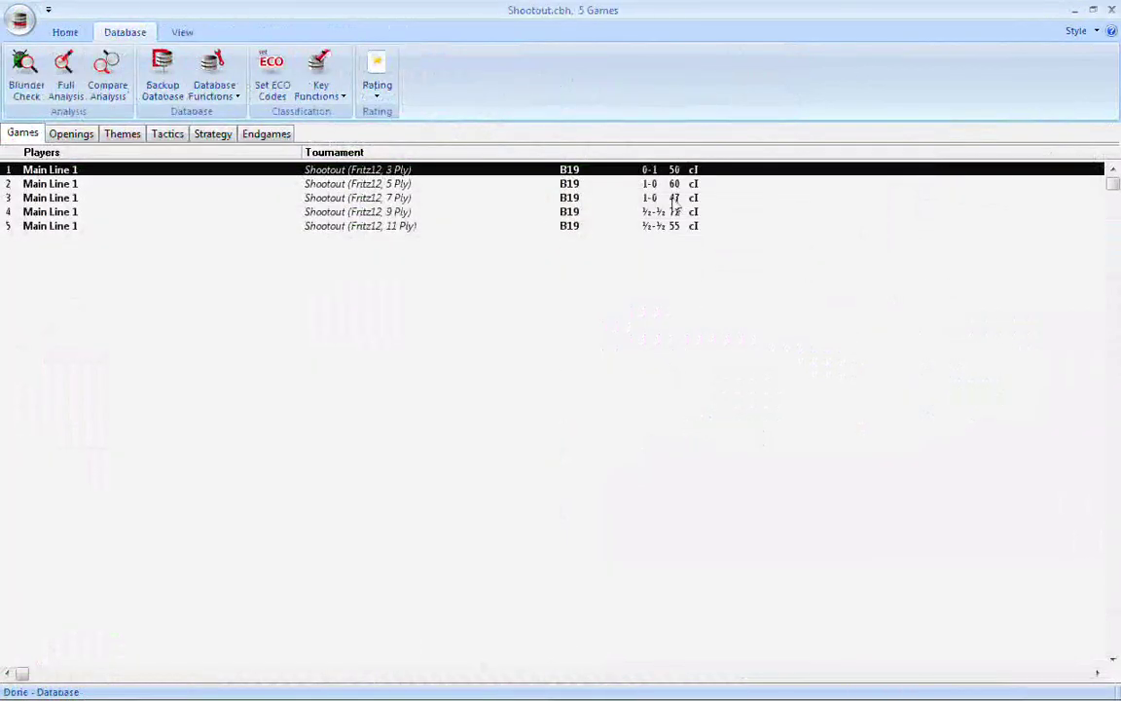
key(Down)
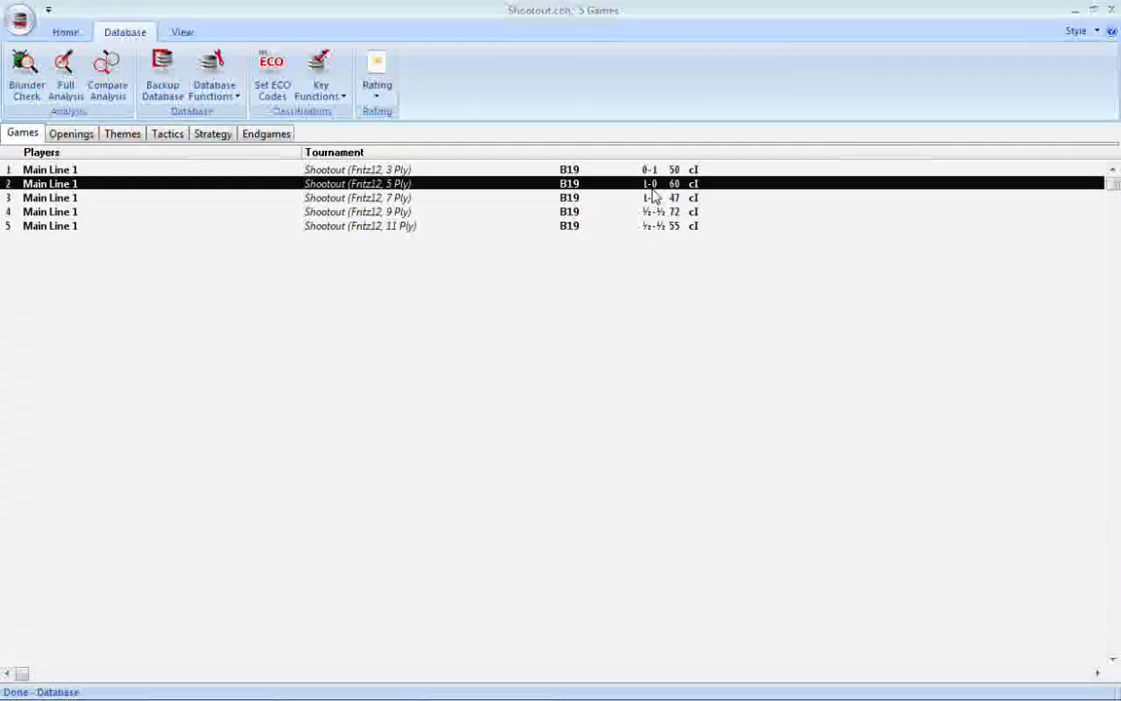
key(Return)
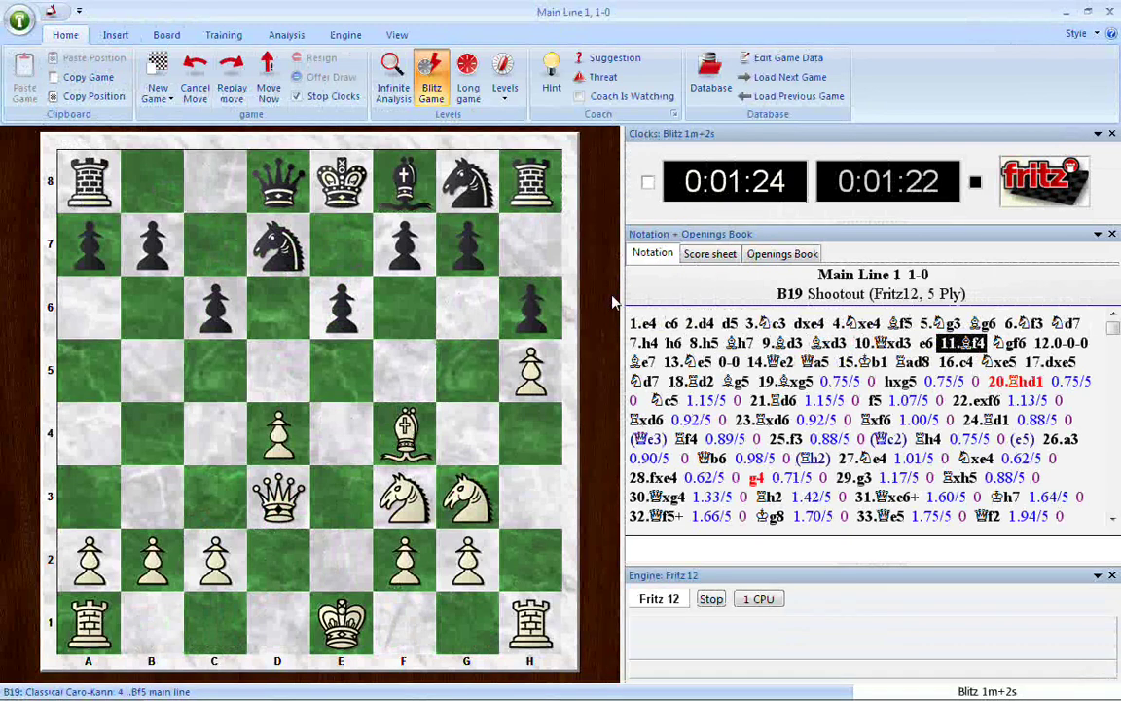
- Load Main Line 1 from the caro-kann positions database and go to its last move, 18...Bg5
key(alt+Tab)
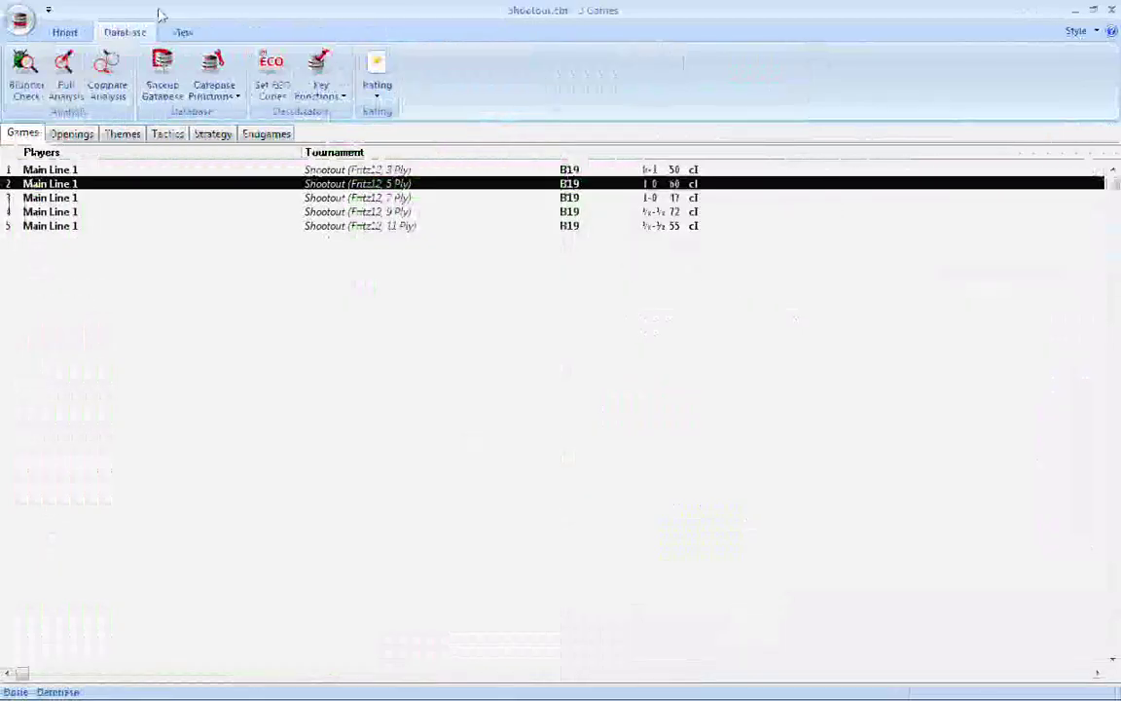
click(19, 19)
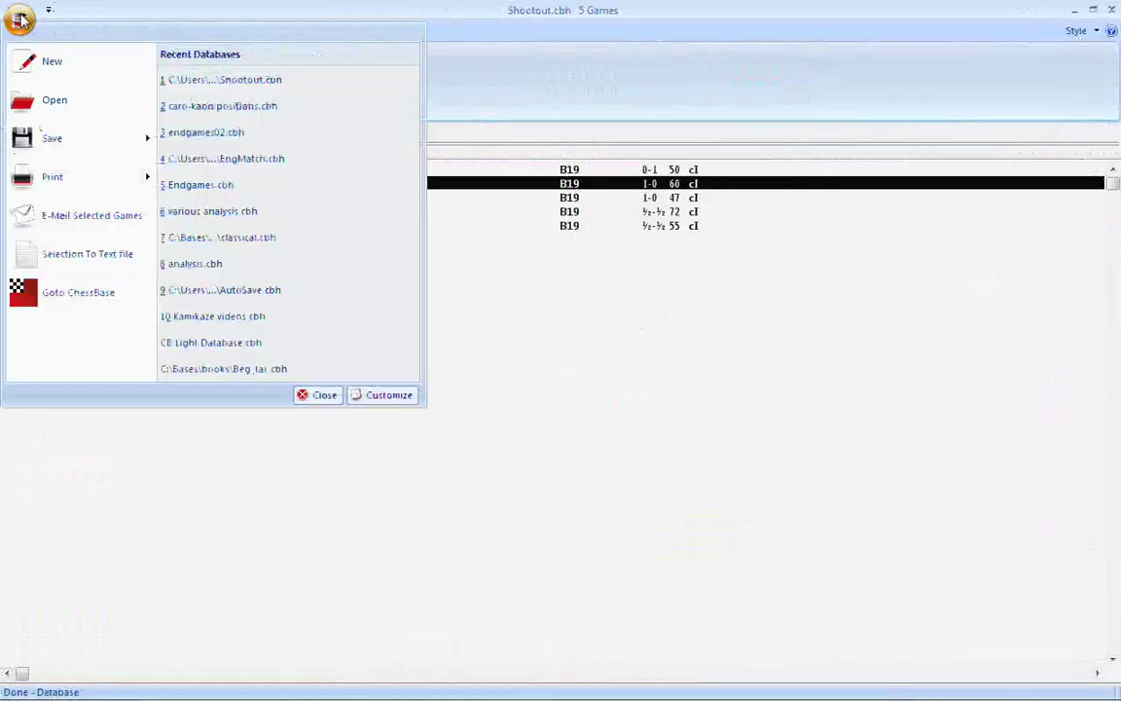
click(193, 109)
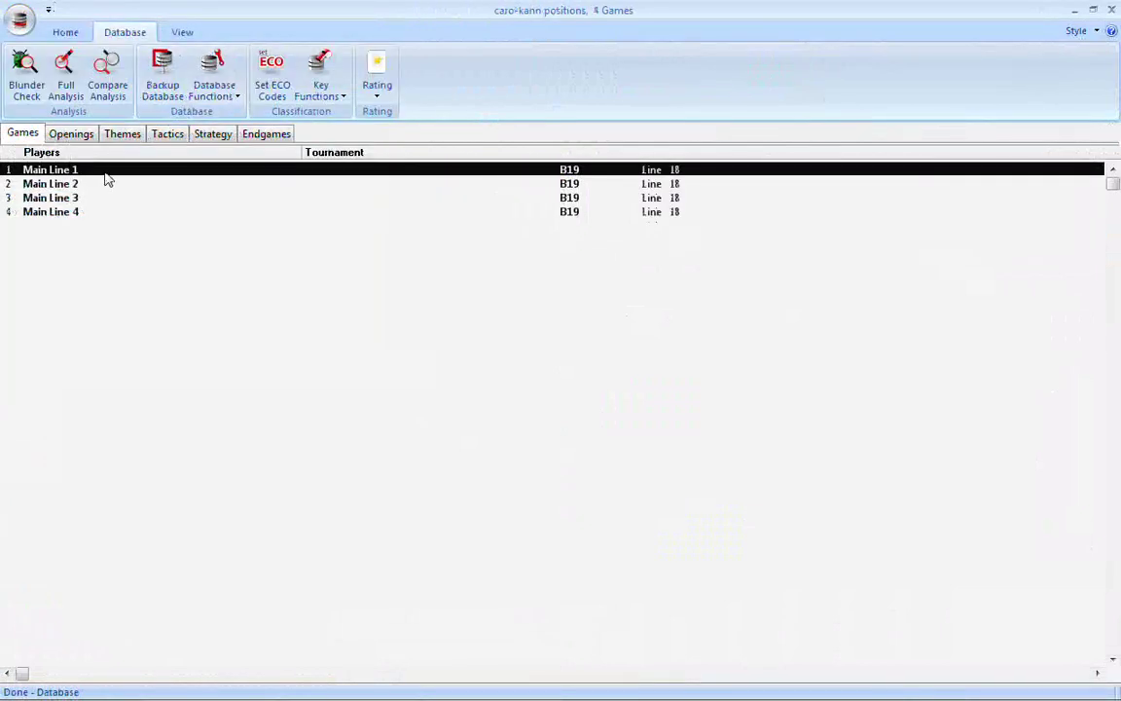
double_click(106, 172)
click(731, 384)
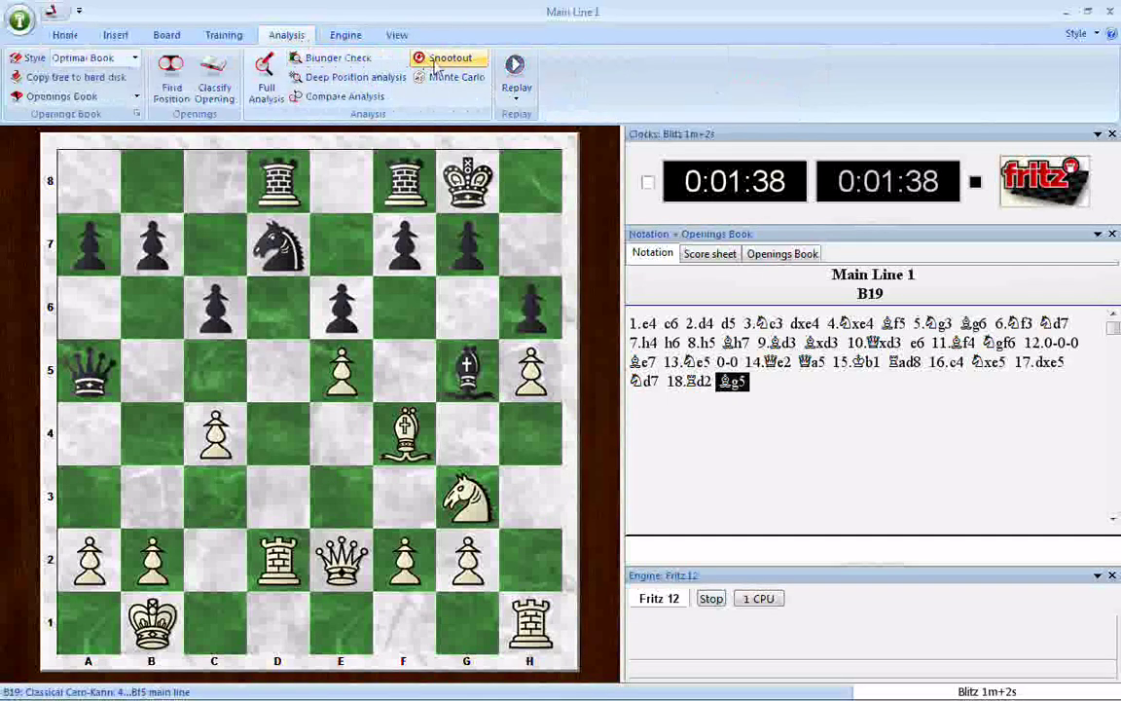
- Set up a Shootout from the current position and remove Fritz 12 from its participants
click(443, 59)
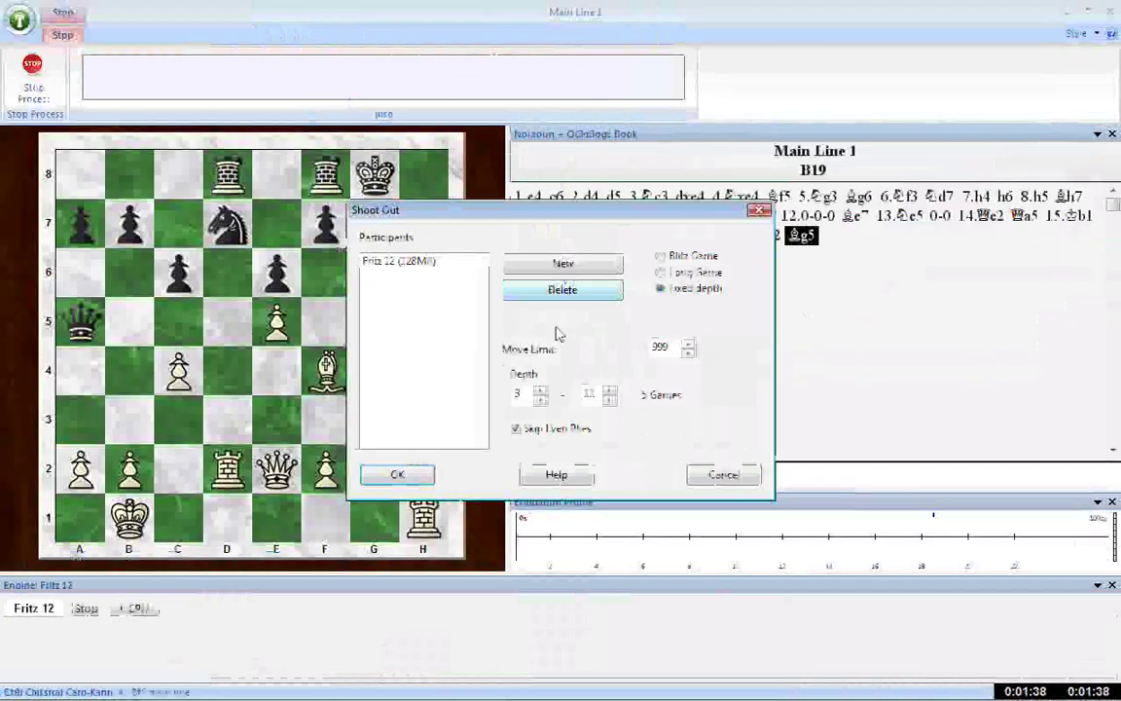
click(410, 267)
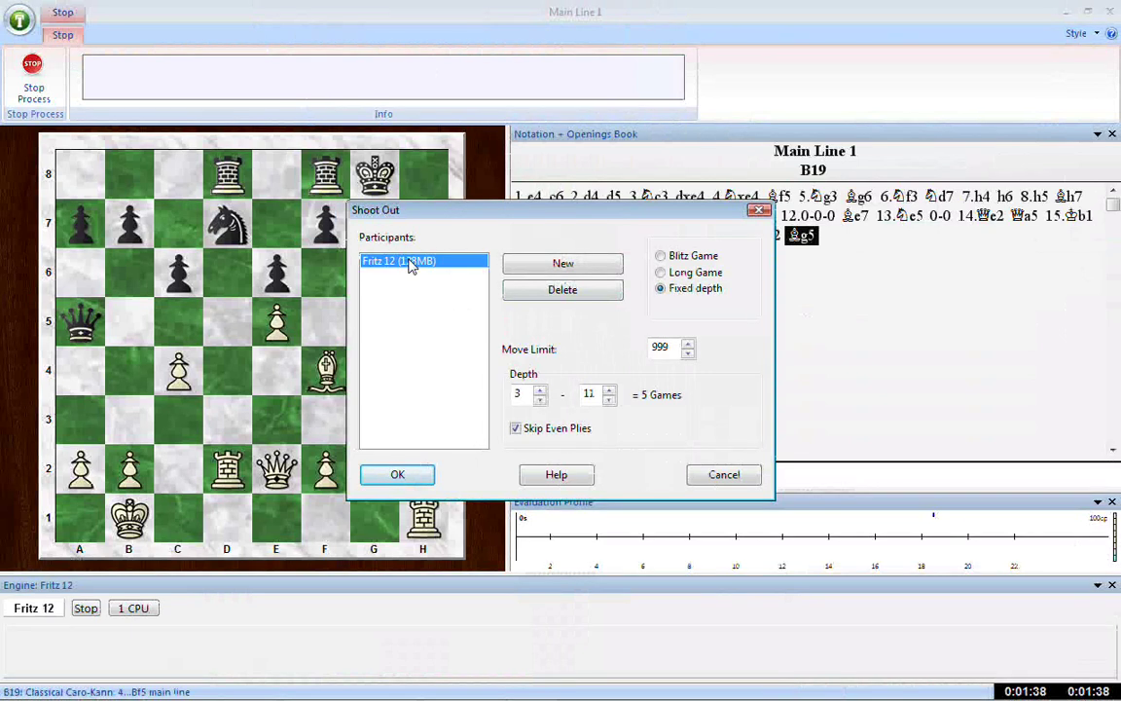
click(558, 294)
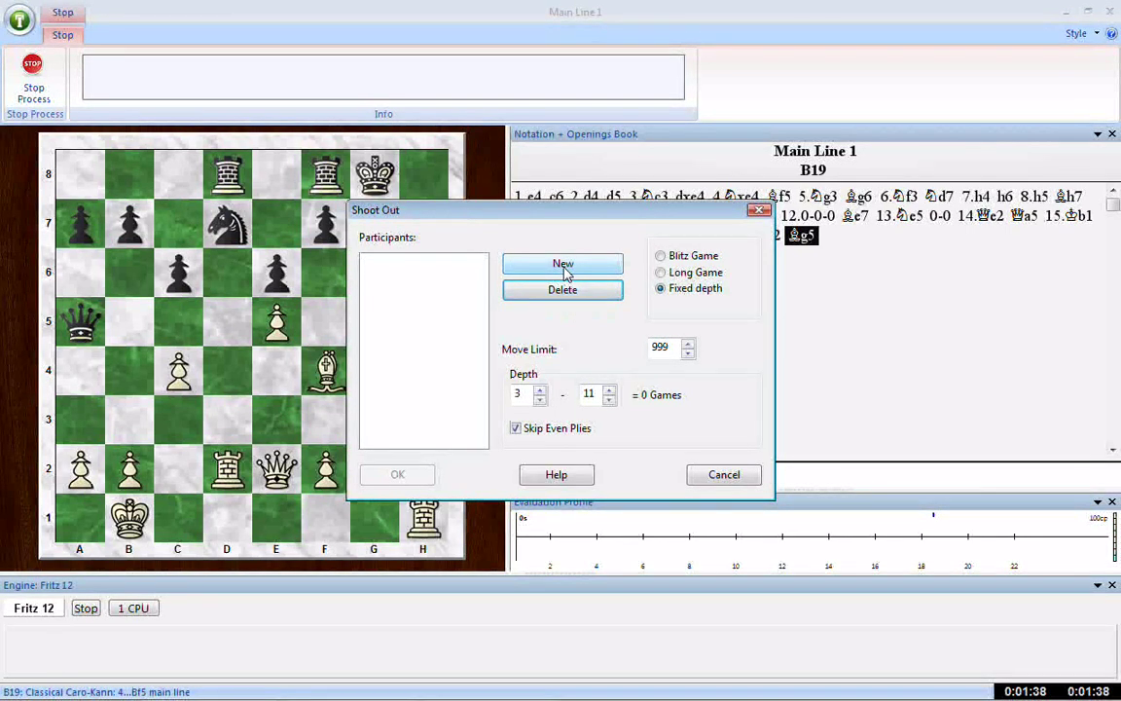
- Add Fritz 12 back as a Shootout participant with a 128 MB hashtable, permanent brain and tablebases enabled
click(563, 266)
drag(722, 213, 723, 265)
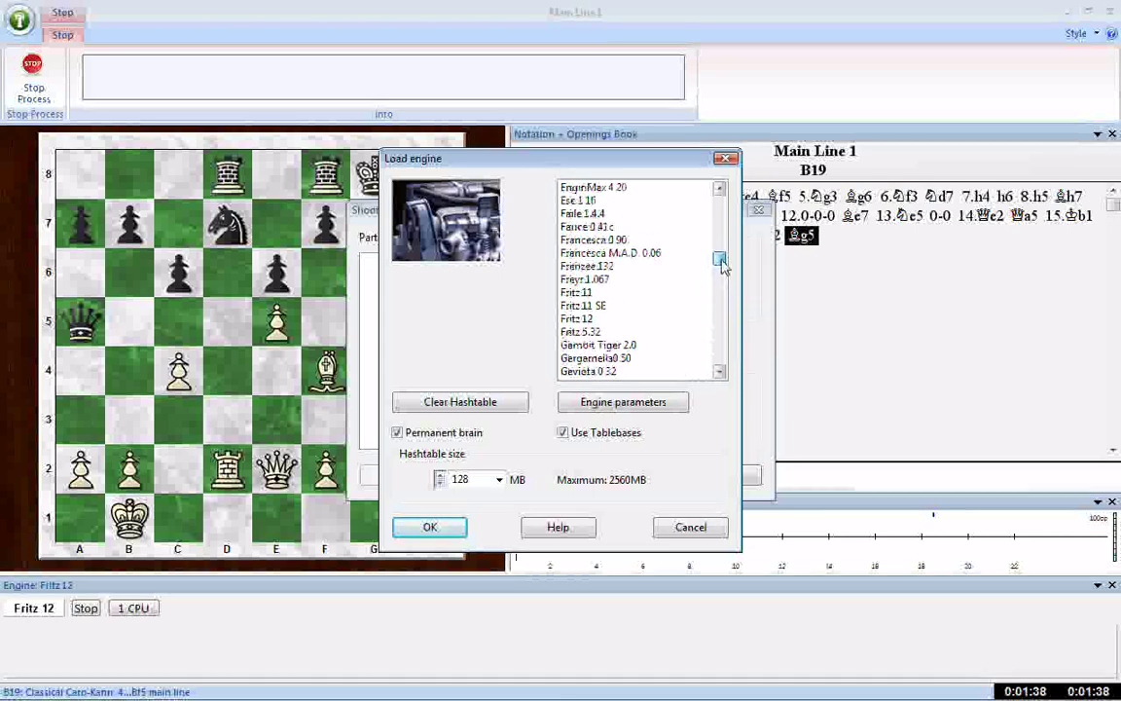
click(598, 321)
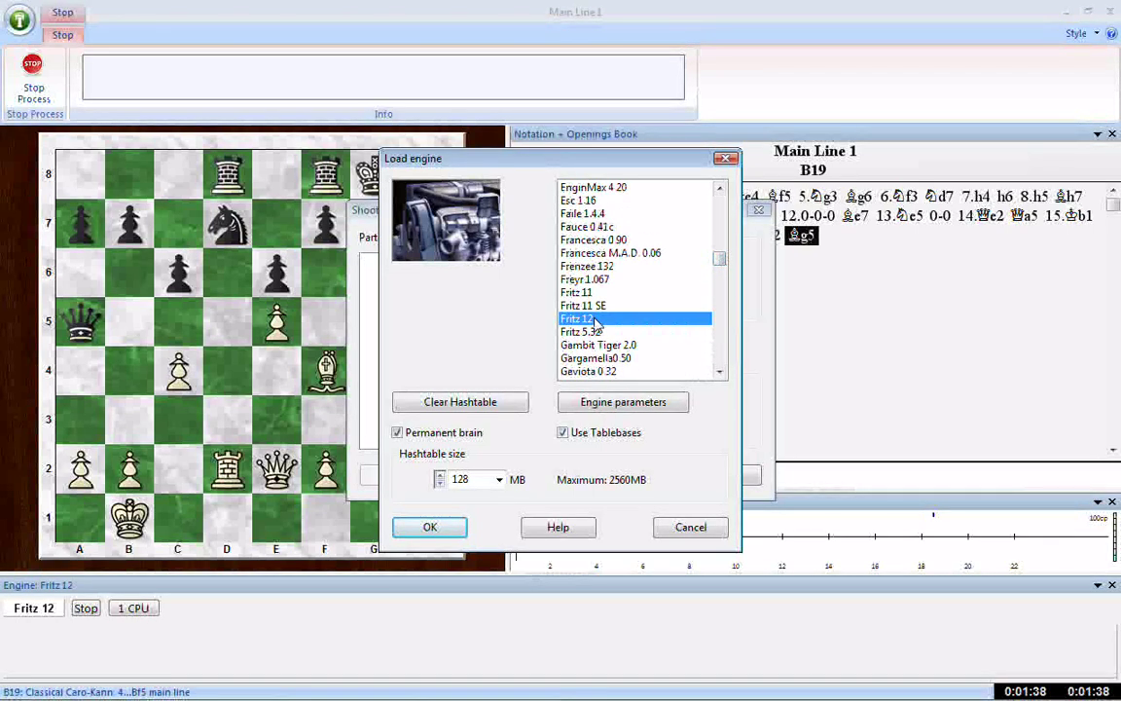
click(450, 531)
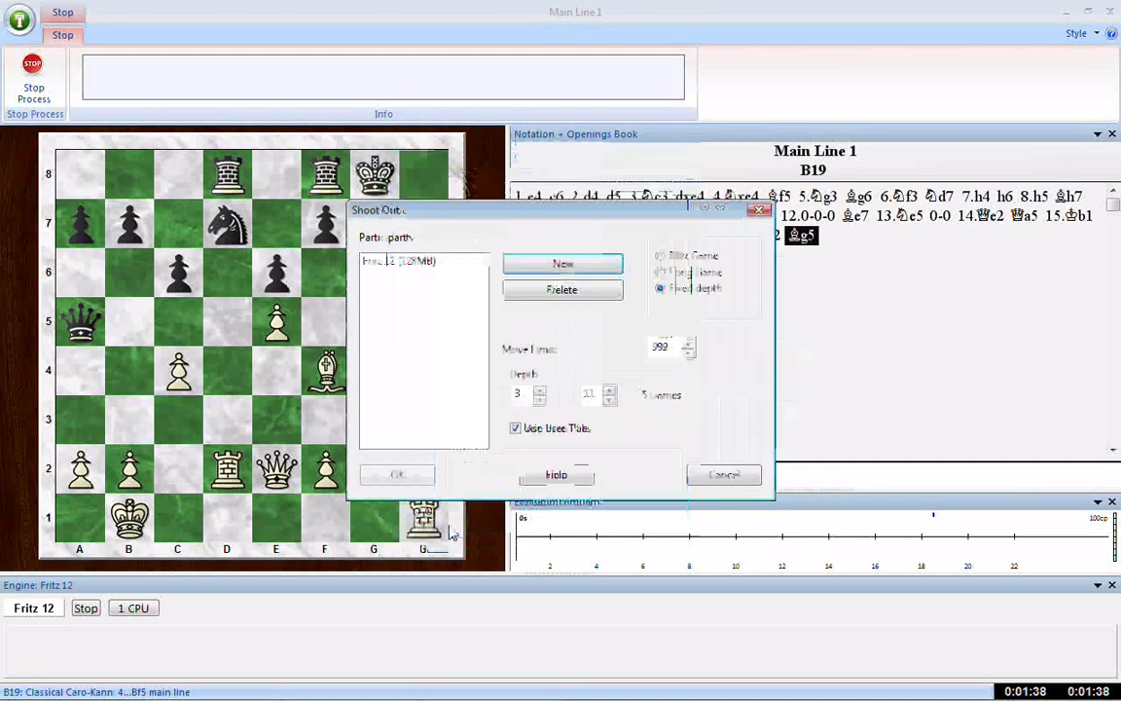
- Add Rybka 4 x64 as a second Shootout participant with a 128 MB hashtable, permanent brain and tablebases enabled
click(564, 266)
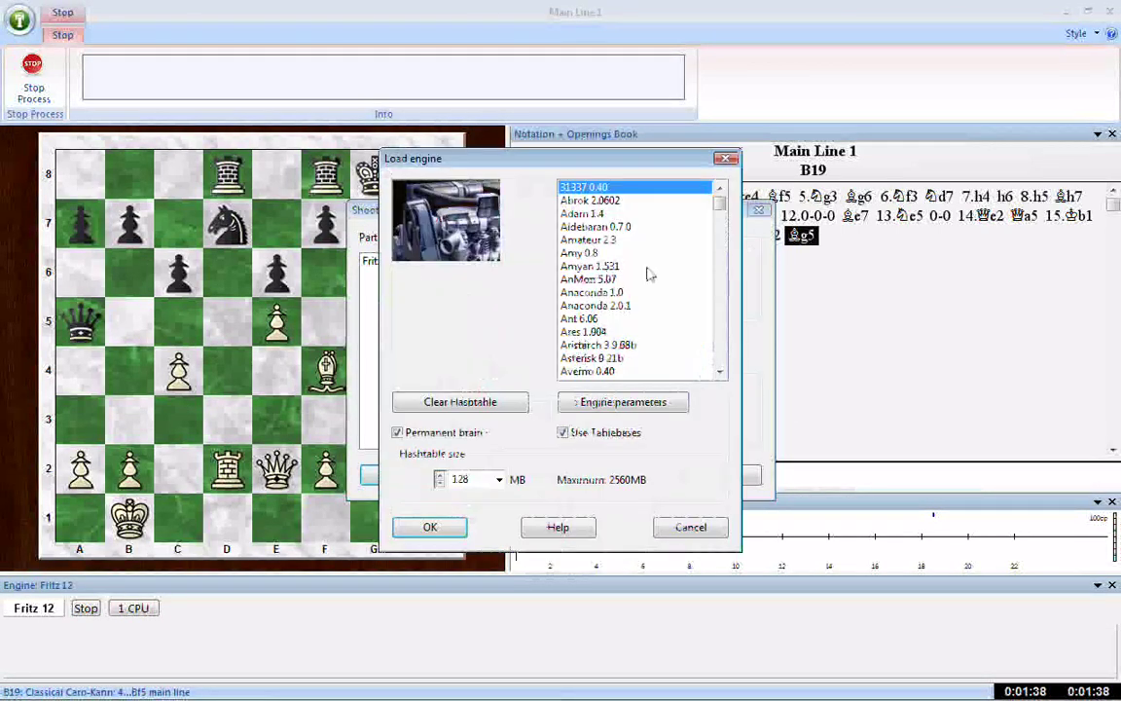
drag(722, 209, 721, 332)
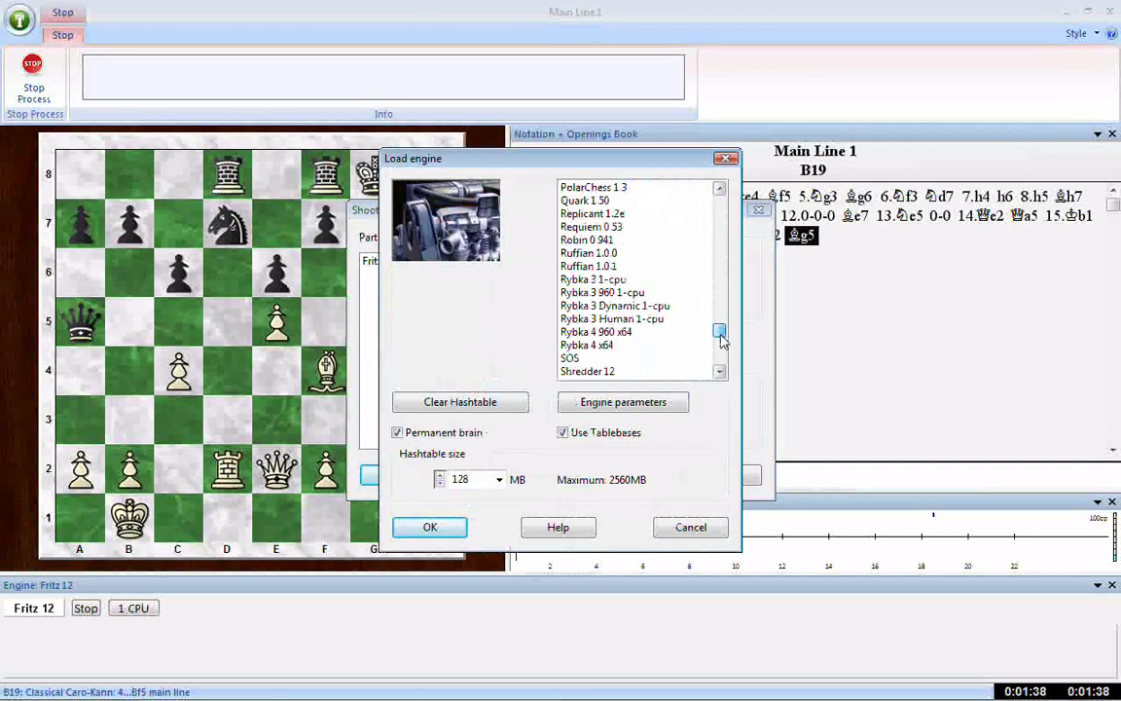
click(608, 347)
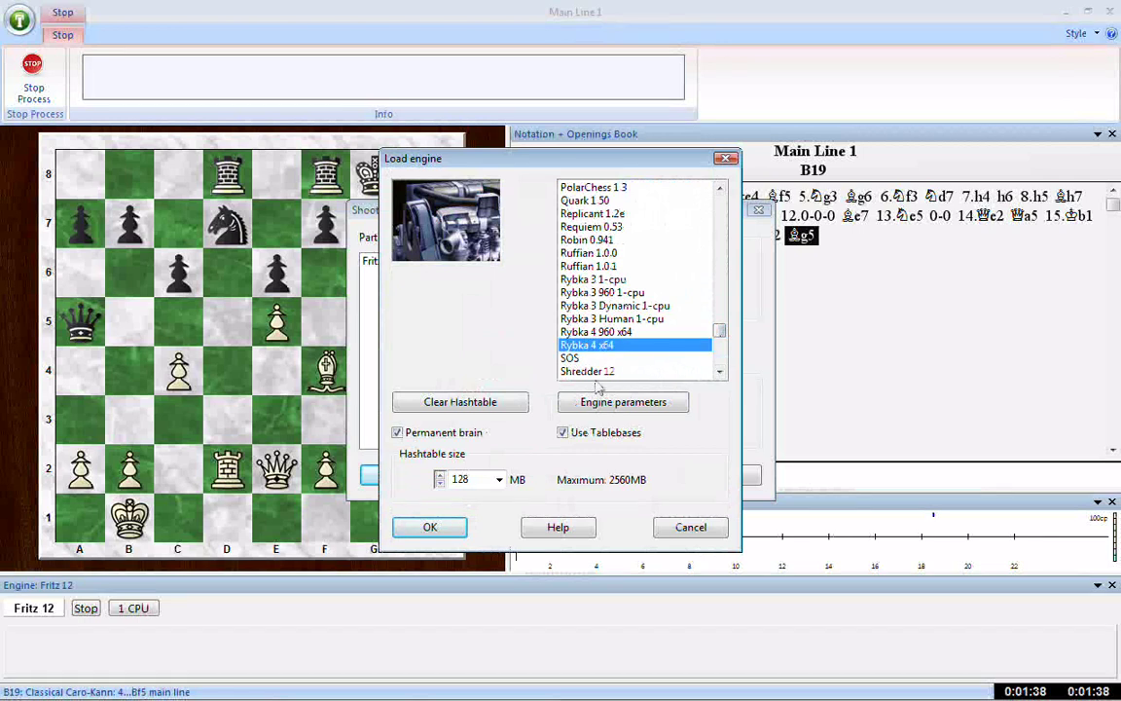
click(430, 528)
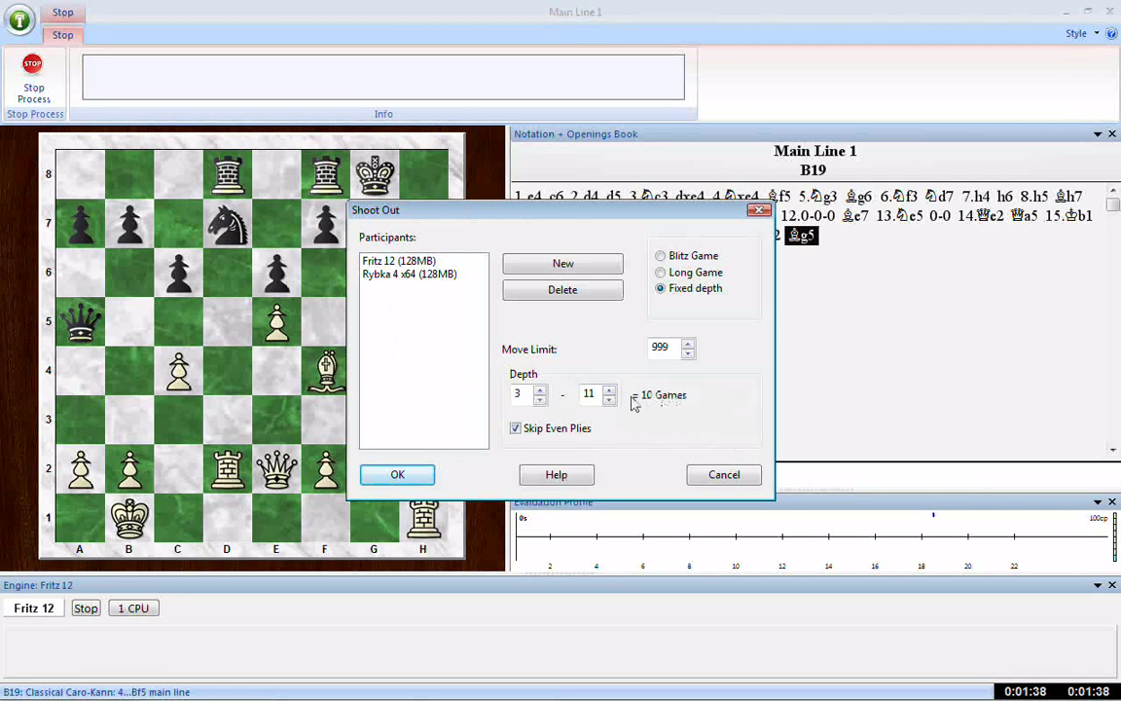
- Run the two-engine Shootout at fixed depth from 3 to 11 plies, skipping even plies, and open the list of resulting games
click(415, 481)
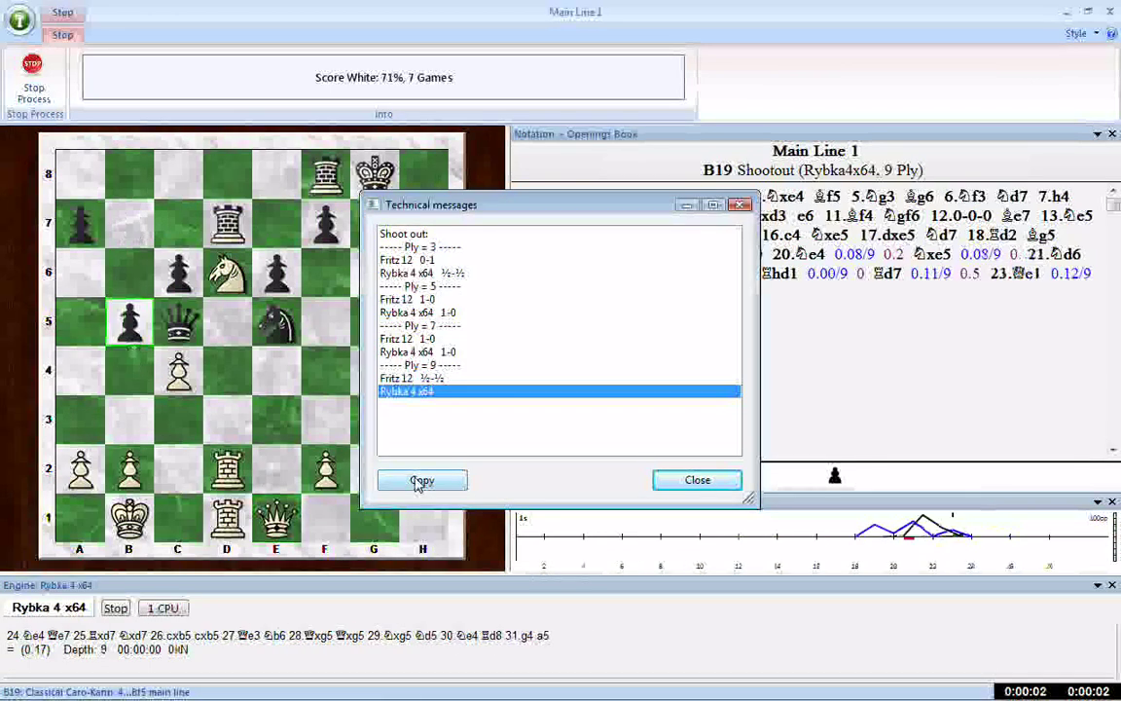
click(666, 479)
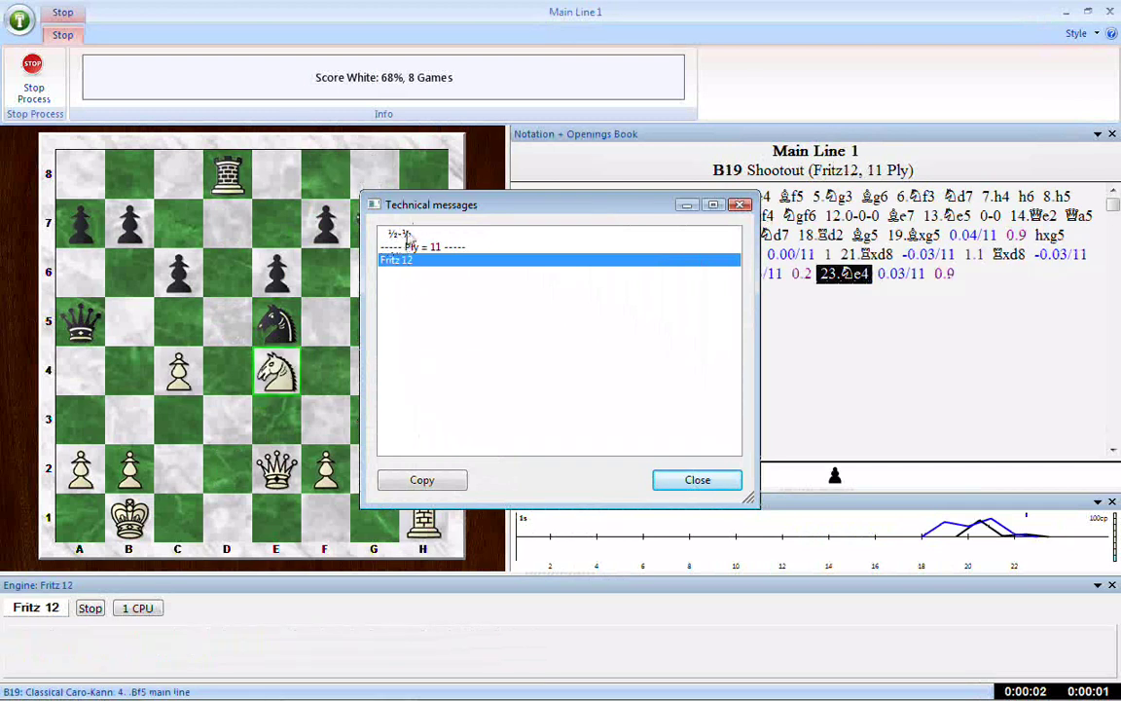
click(696, 483)
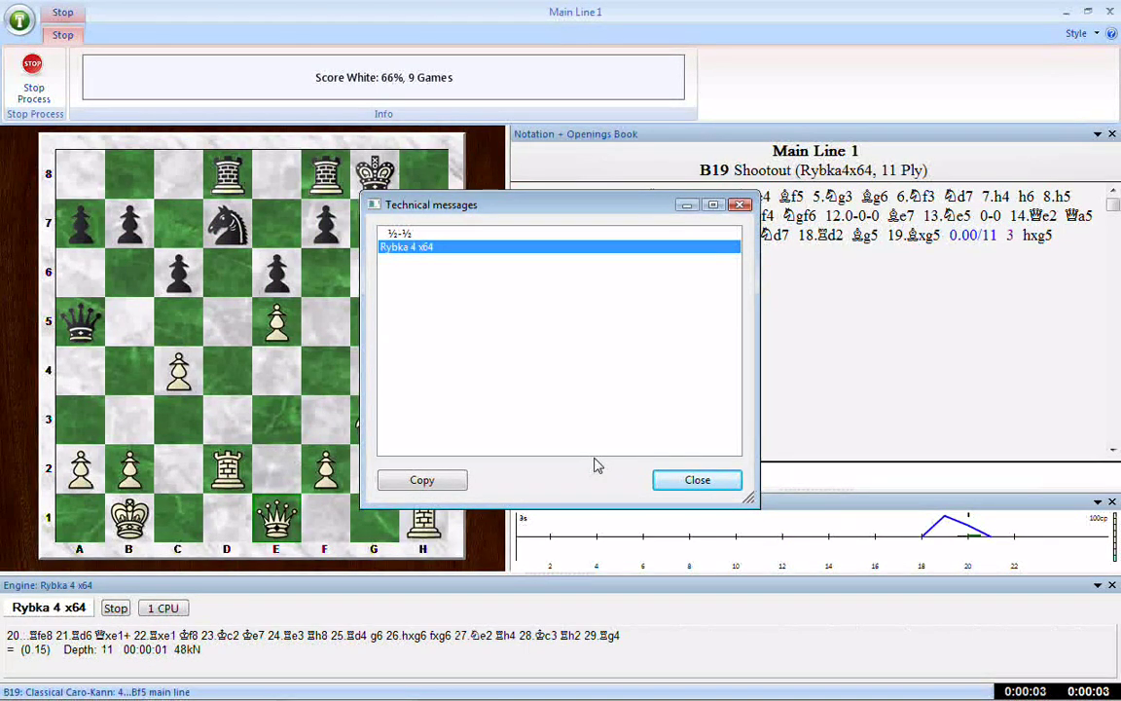
click(699, 479)
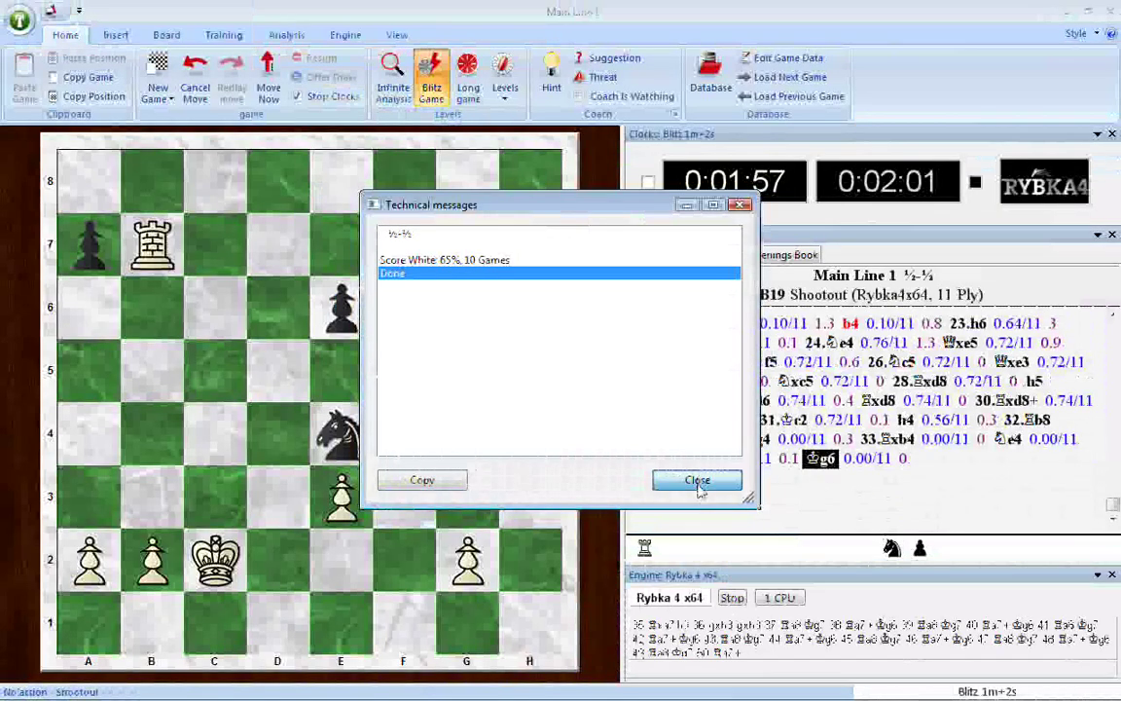
click(698, 482)
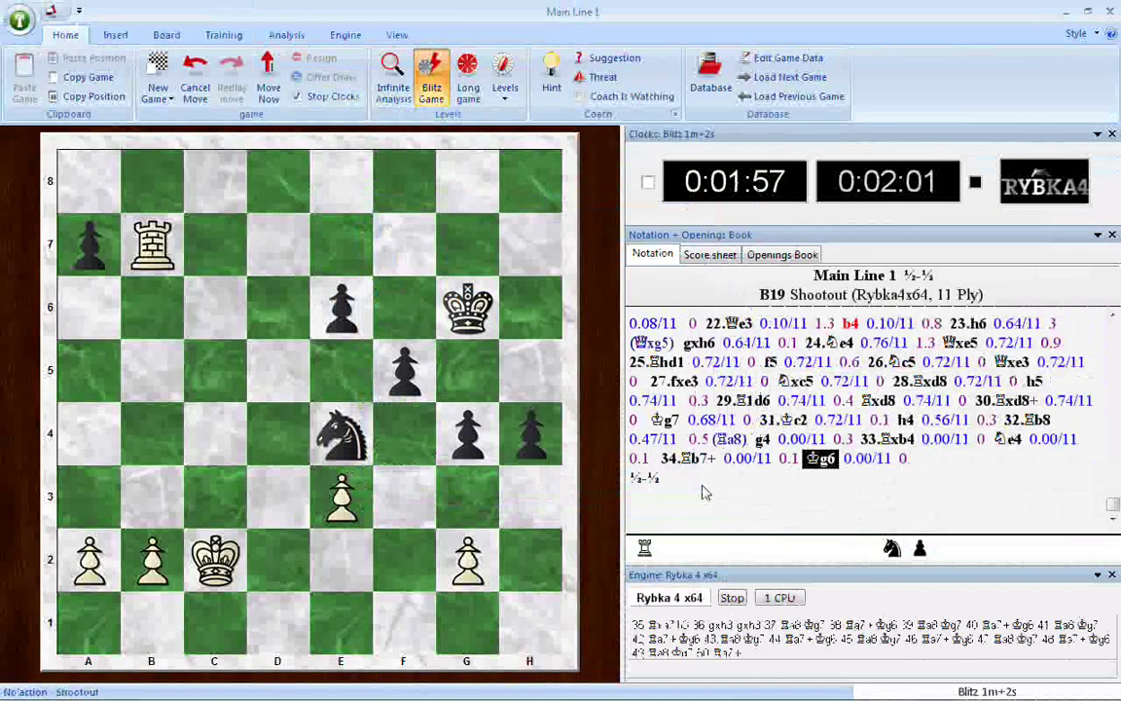
key(F12)
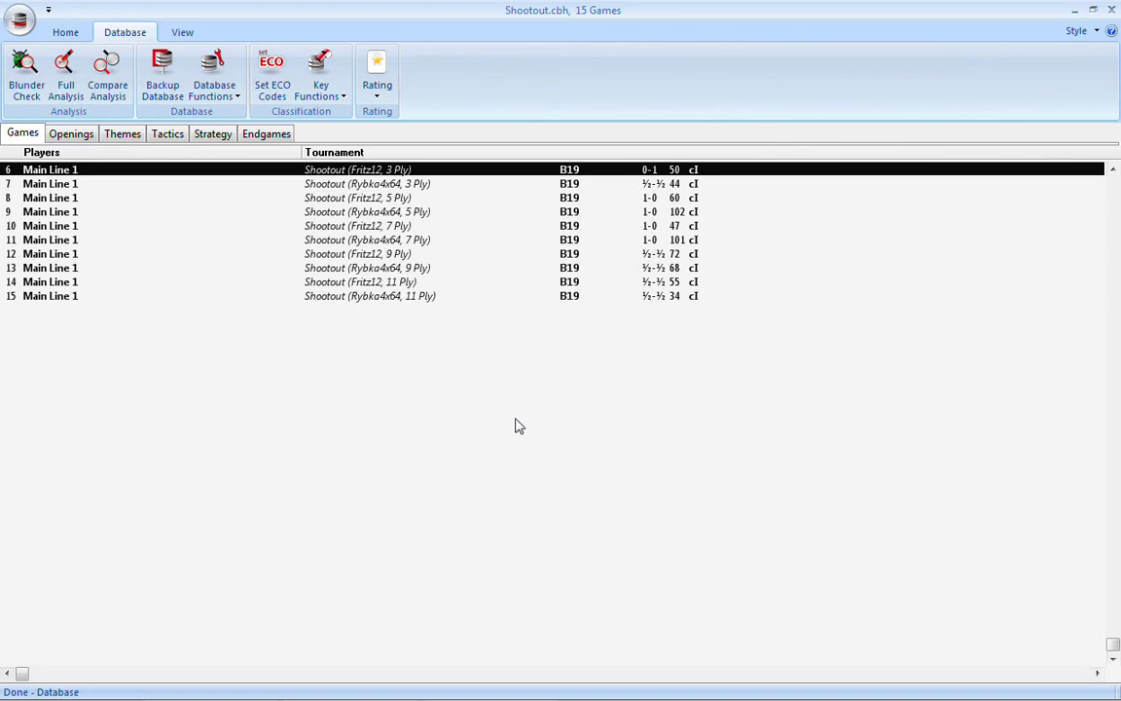
- Return to the board window, start a new game and open a Shootout from the initial position
mouse_move(496, 697)
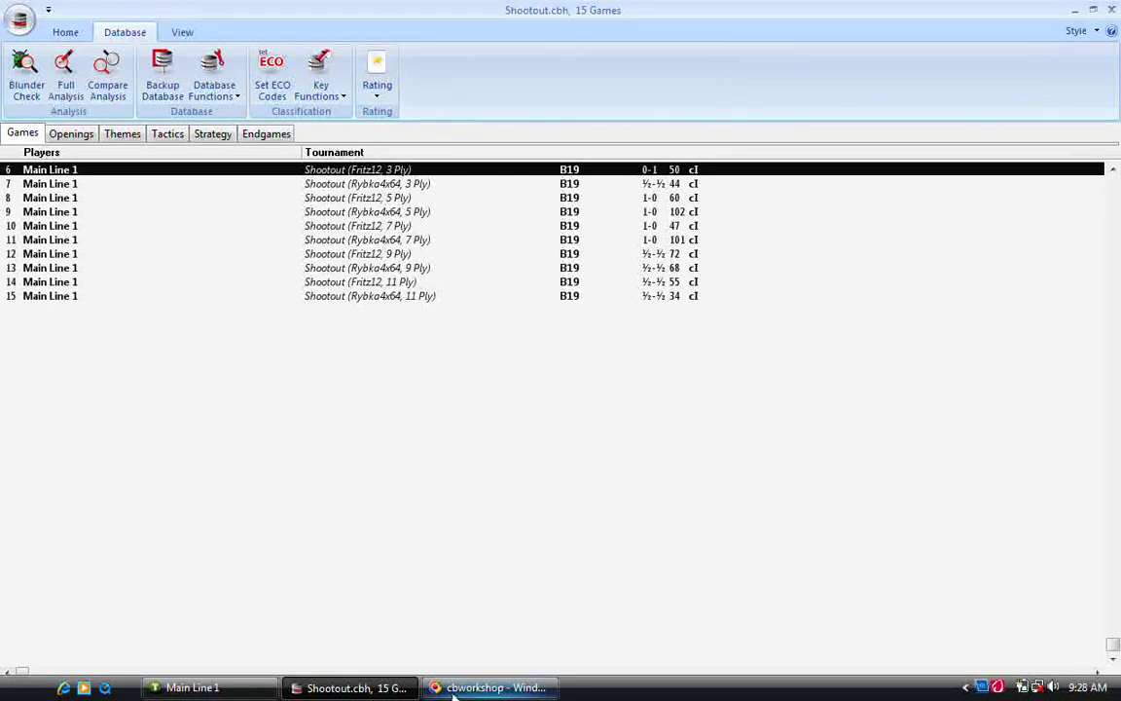
click(233, 689)
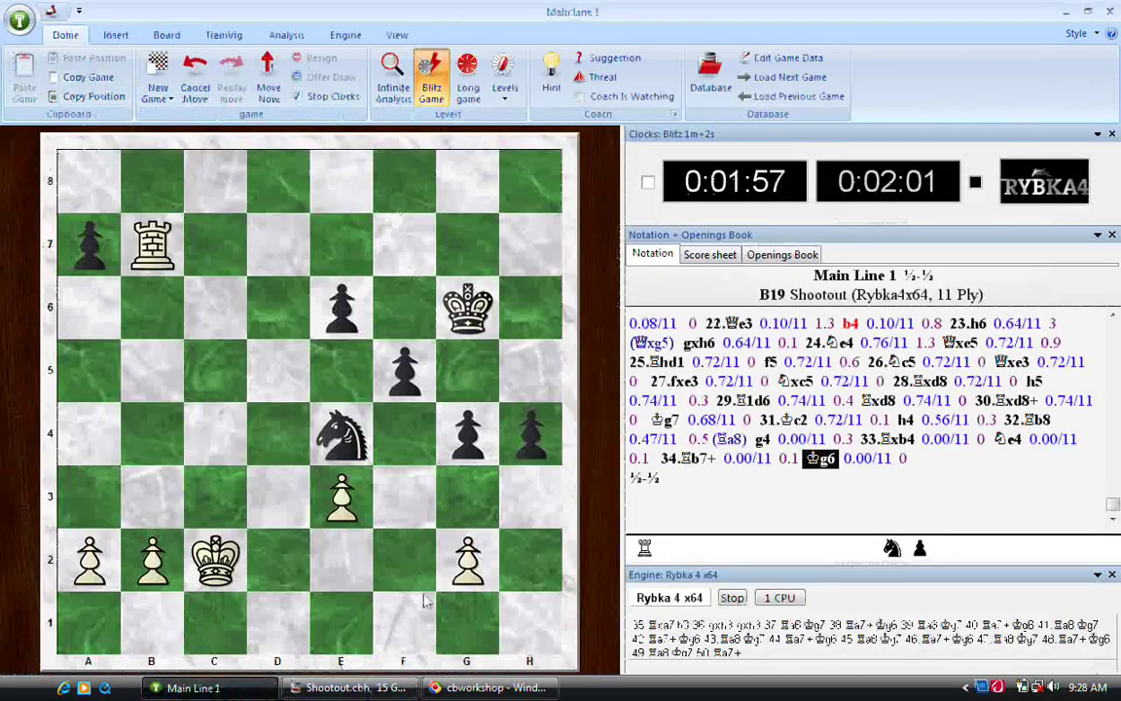
click(157, 65)
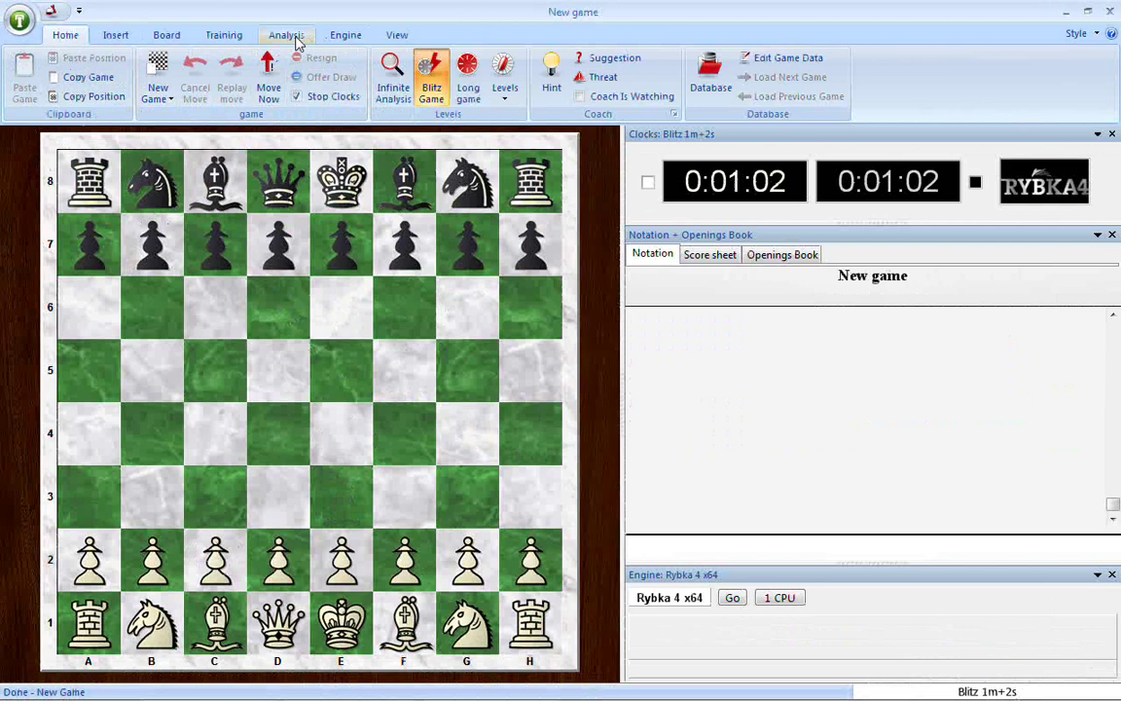
click(296, 39)
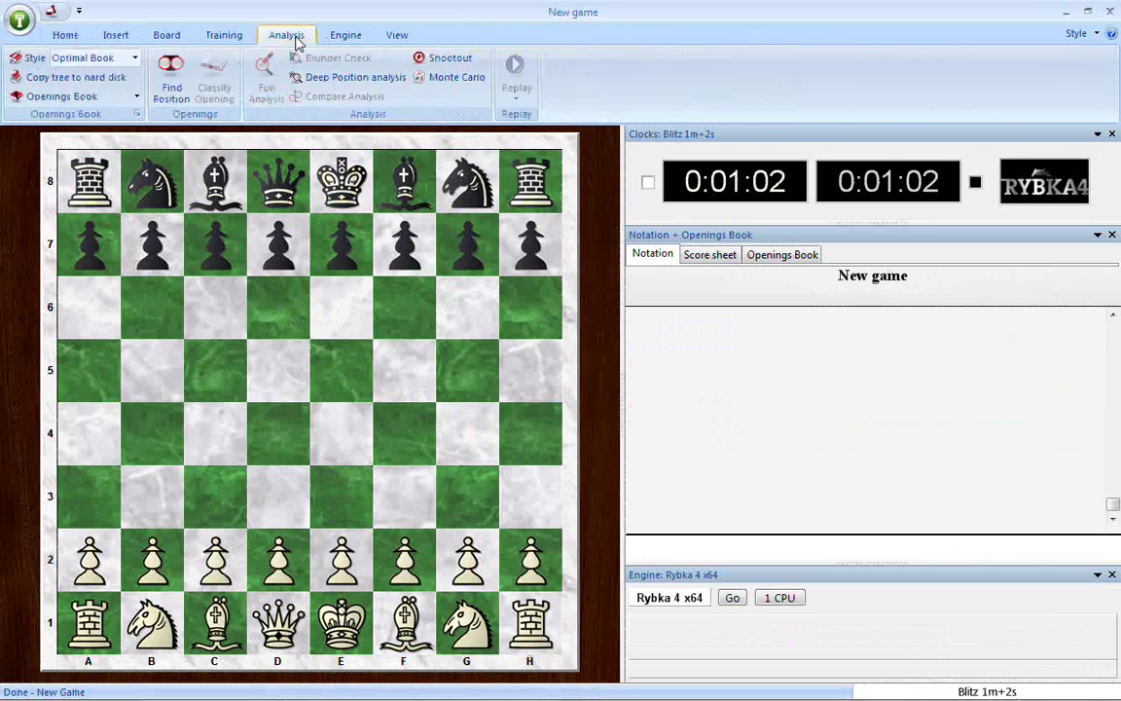
click(462, 62)
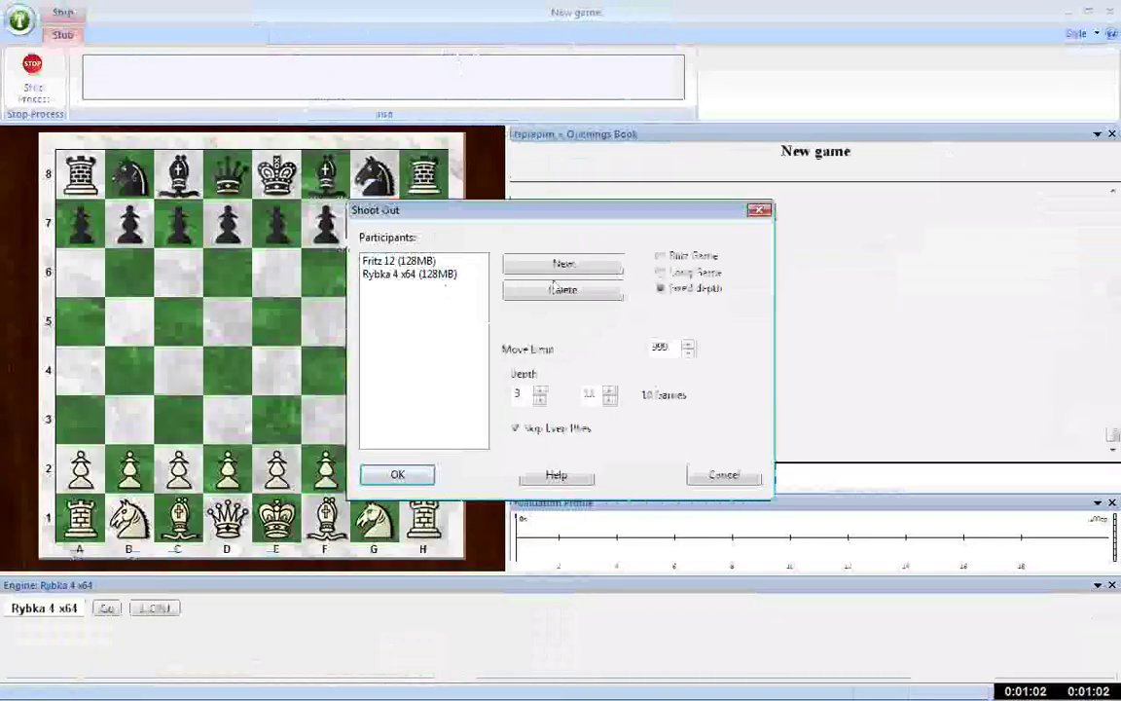